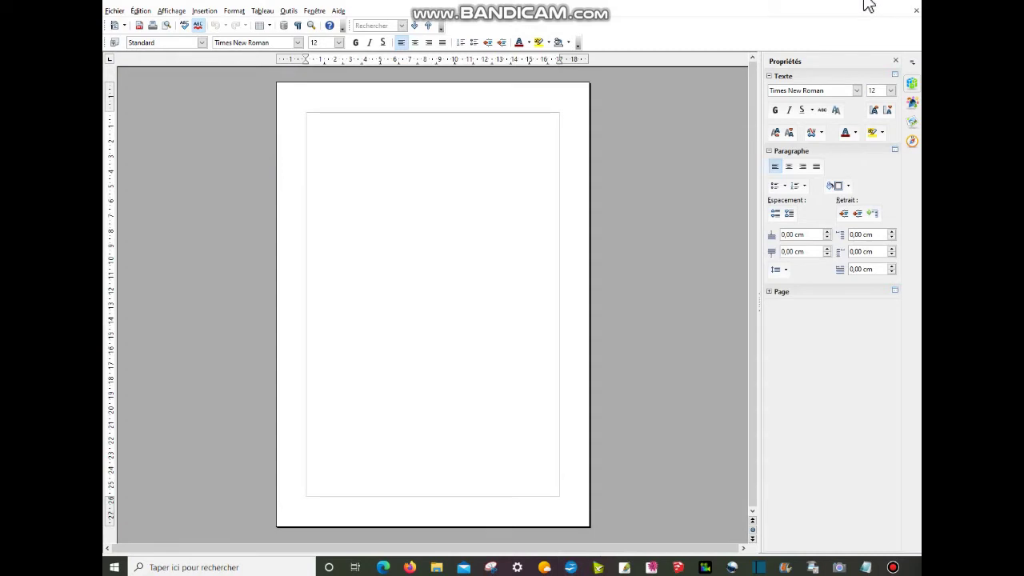
# Switch to Microsoft Edge and search the web for "contrat apprentissage"
pyautogui.click(385, 567)
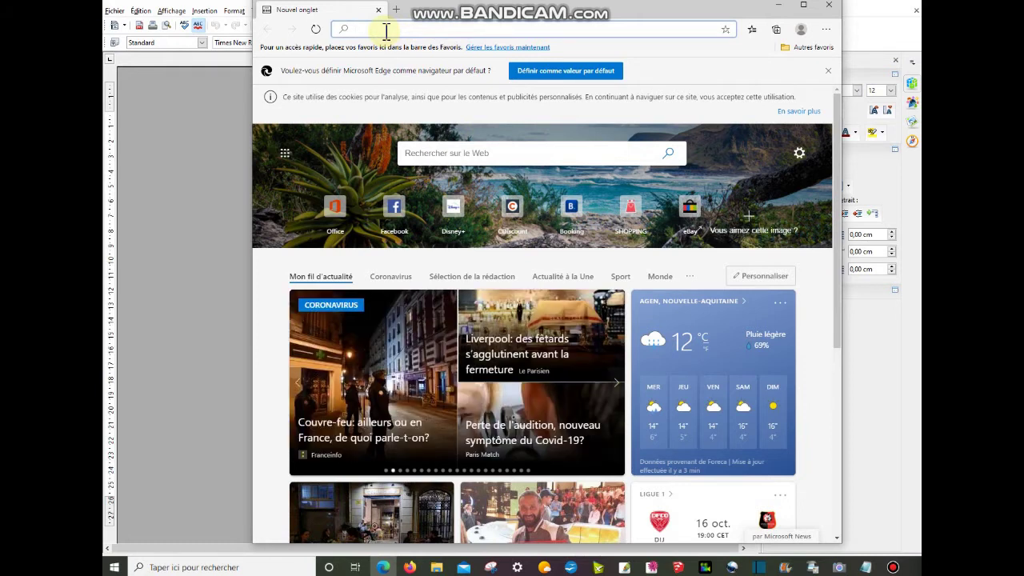
pyautogui.write('cont')
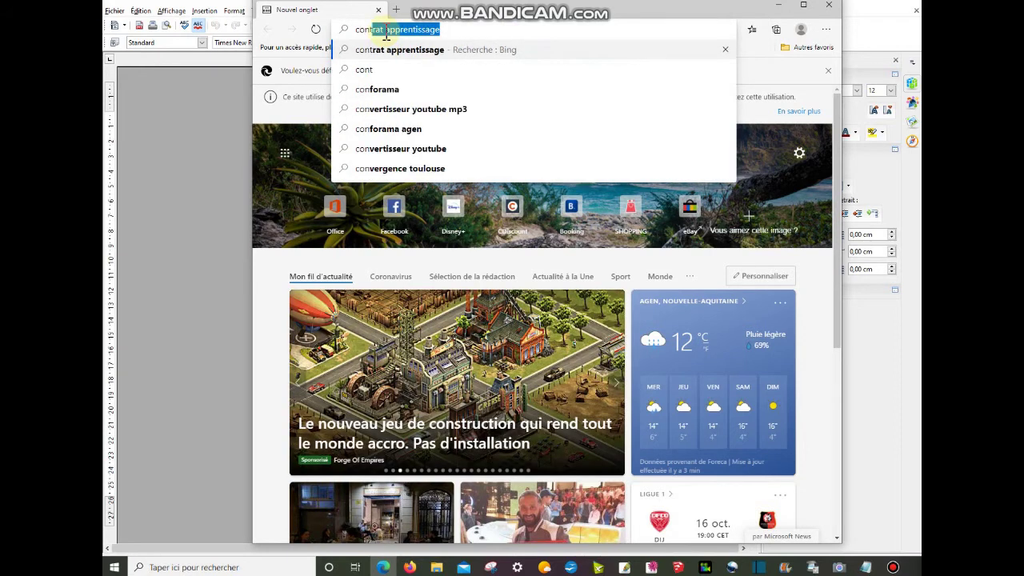
pyautogui.write('rat ap')
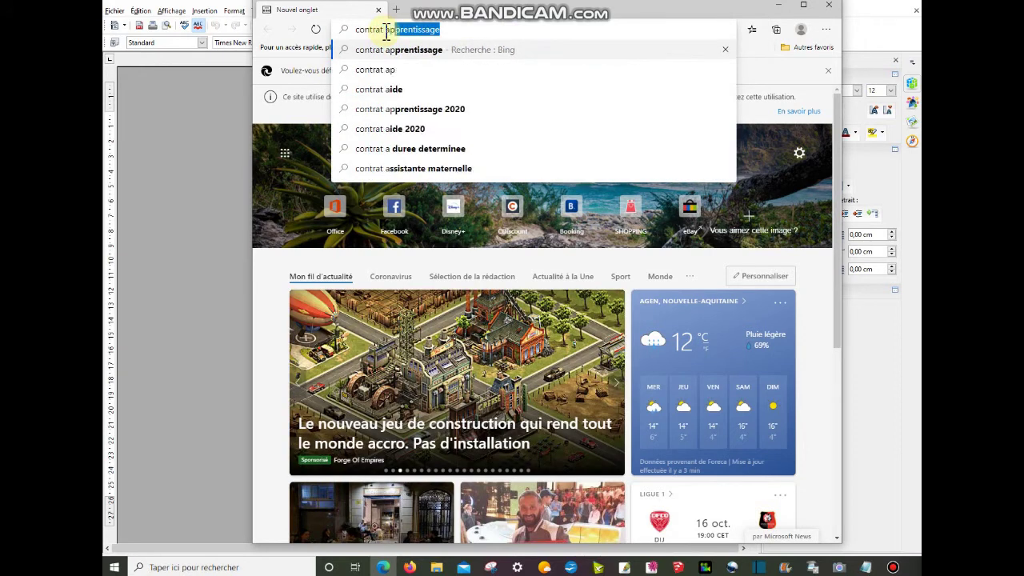
pyautogui.write('rrentissage')
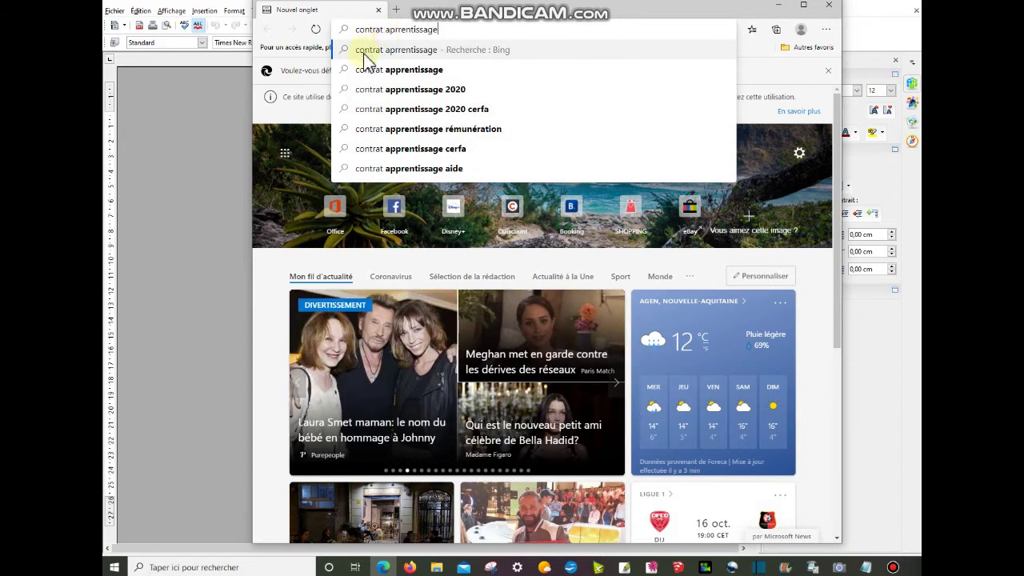
pyautogui.click(392, 71)
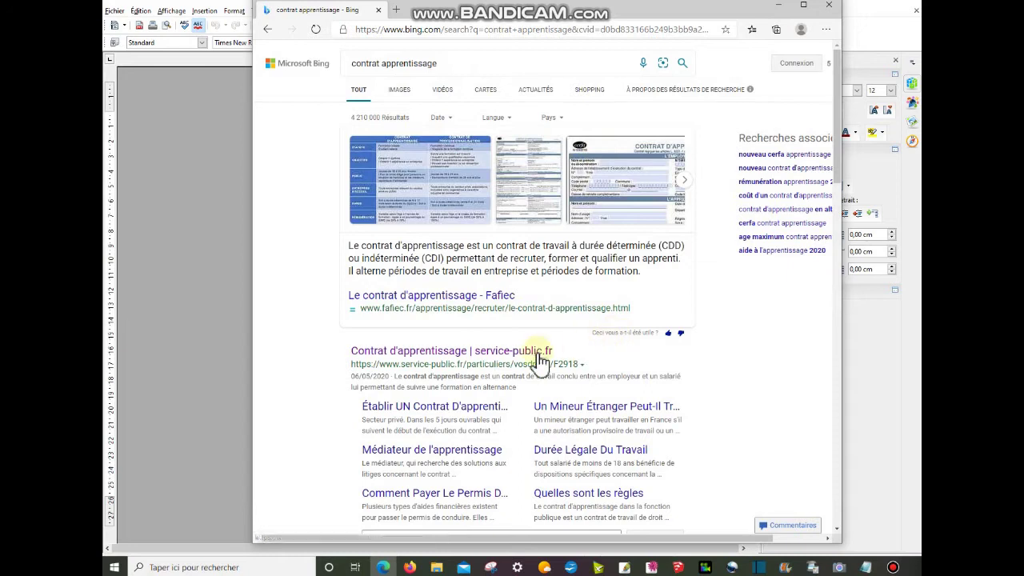
# Open the service-public.fr result on the contrat d'apprentissage and expand the section "Qui peut être apprenti ?"
pyautogui.click(460, 356)
pyautogui.scroll(-3, 443, 349)
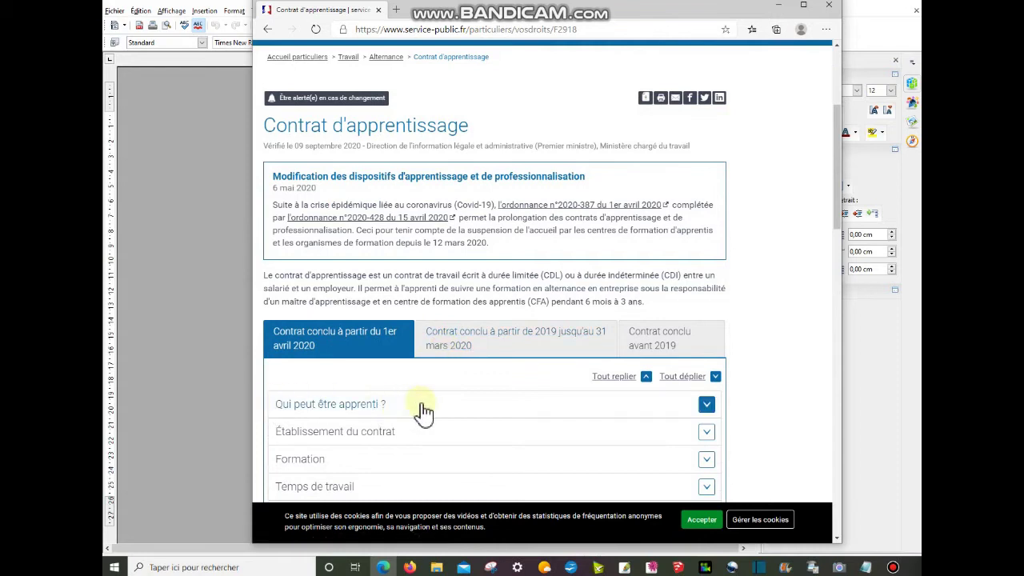
pyautogui.click(686, 409)
pyautogui.scroll(-4, 698, 340)
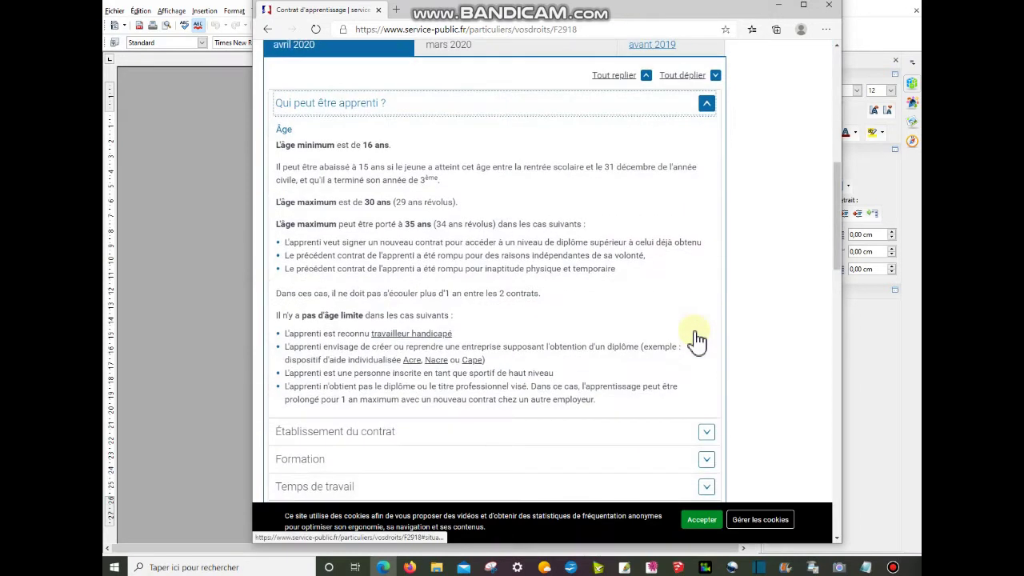
# Copy the full text of the "Qui peut être apprenti ?" section, from the heading "Âge" to "un autre employeur."
pyautogui.click(343, 109)
pyautogui.click(346, 110)
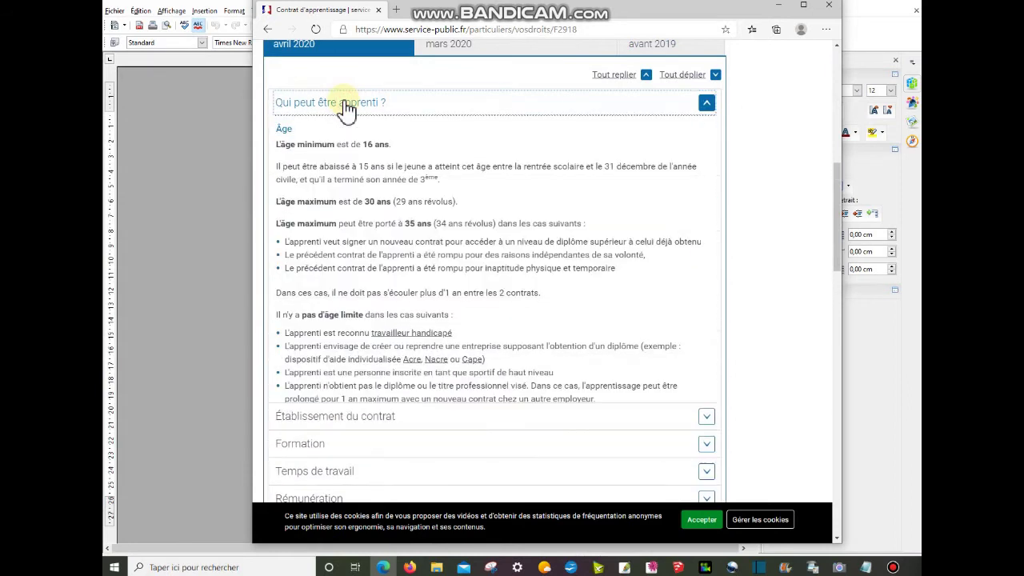
pyautogui.click(276, 132)
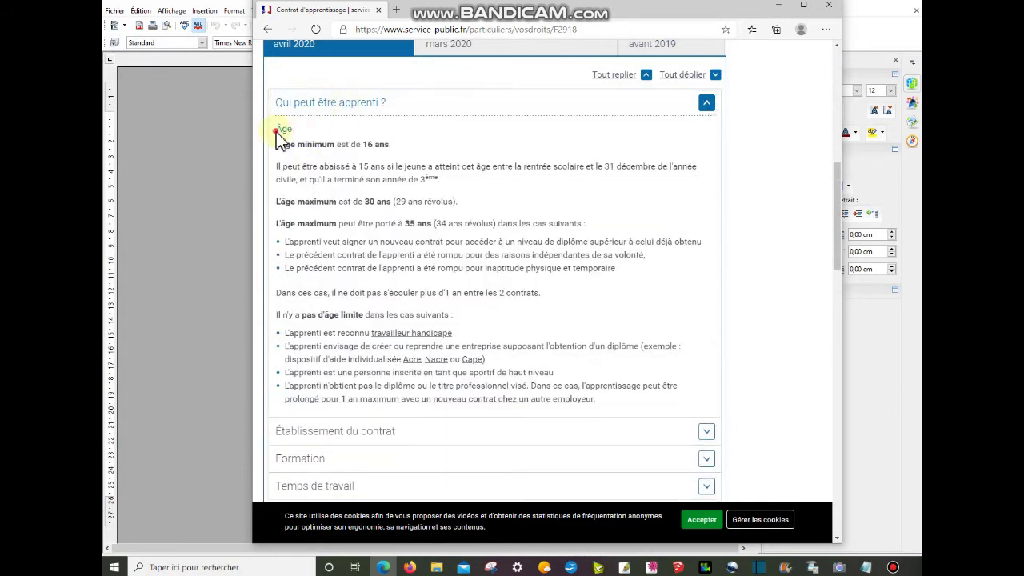
pyautogui.click(278, 129)
pyautogui.doubleClick(282, 131)
pyautogui.moveTo(296, 140); pyautogui.dragTo(296, 140)
pyautogui.moveTo(296, 140); pyautogui.dragTo(600, 408)
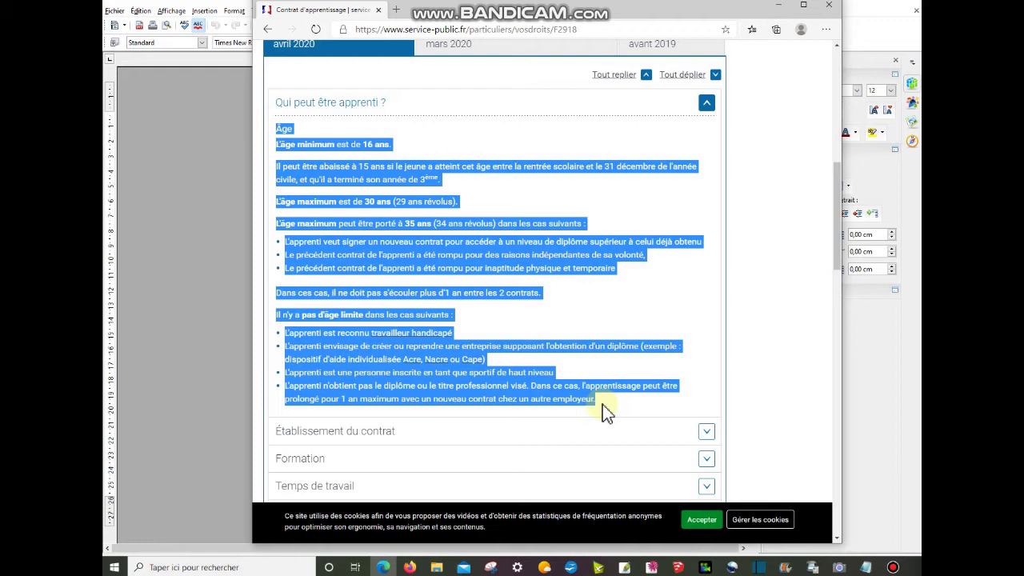
pyautogui.hotkey('ctrl', 'c')
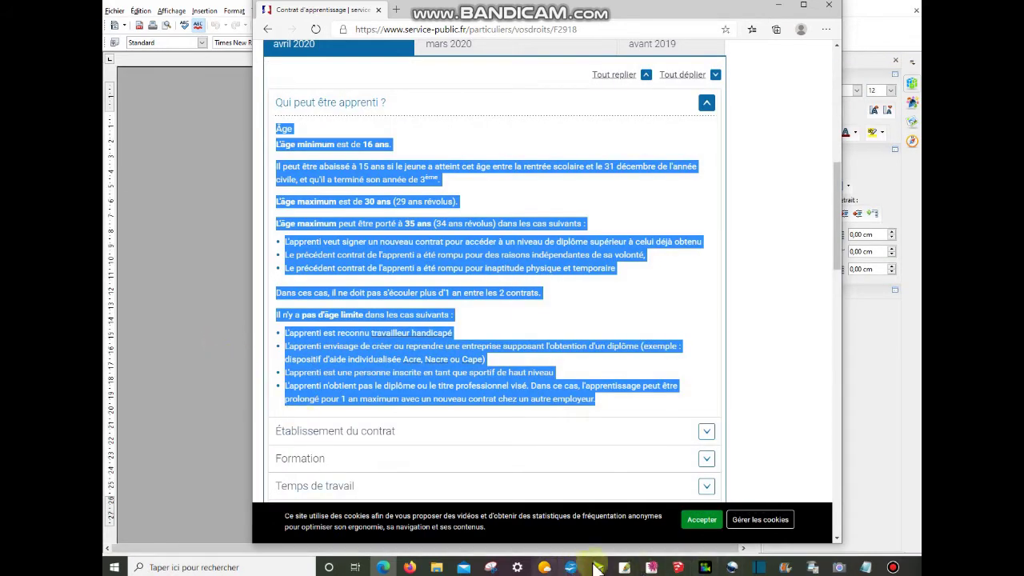
# Switch to the blank OpenOffice Writer document "Sans nom 1" and paste the copied web text into it
pyautogui.moveTo(571, 568)
pyautogui.click(572, 532)
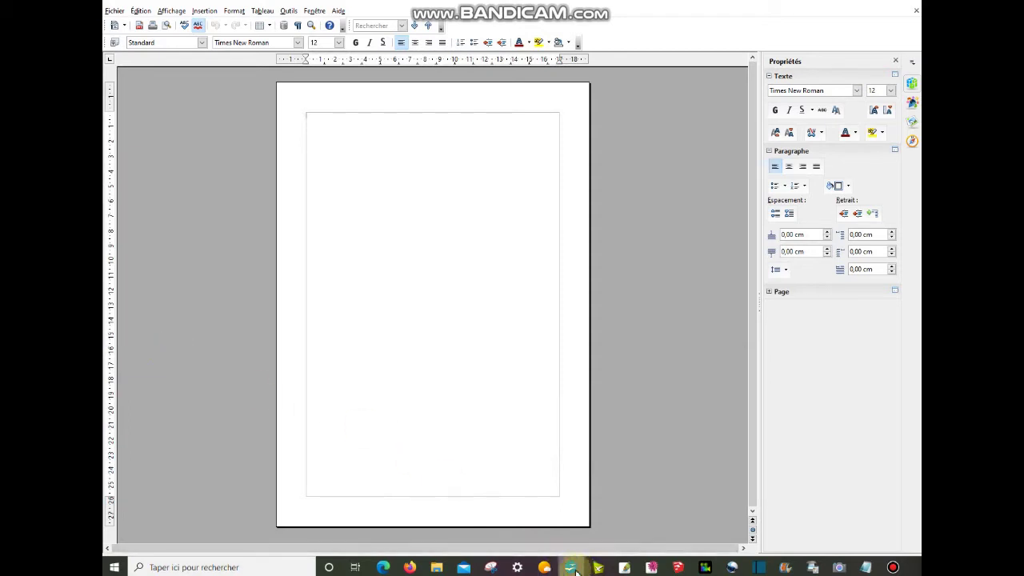
pyautogui.moveTo(573, 568)
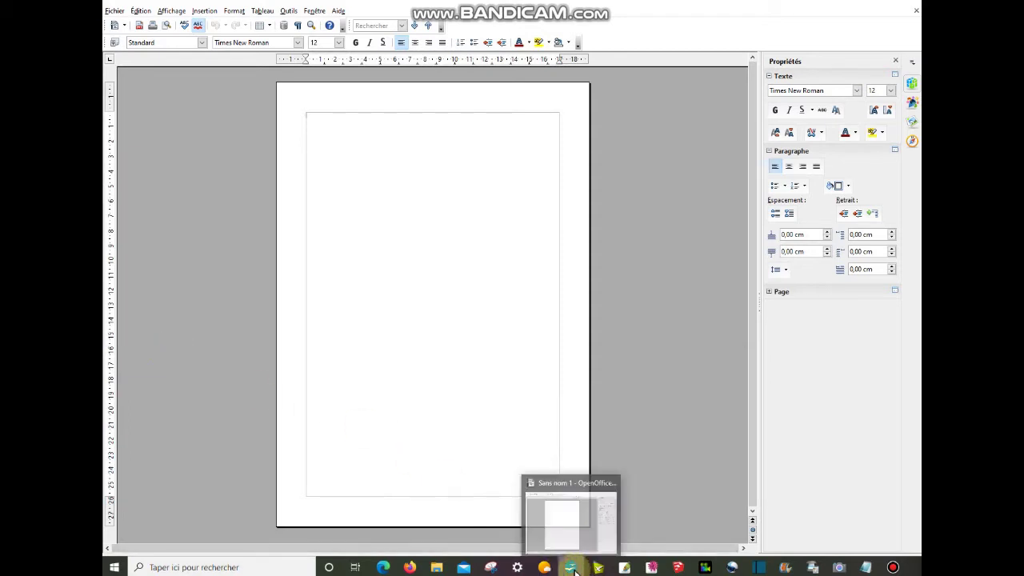
pyautogui.click(558, 525)
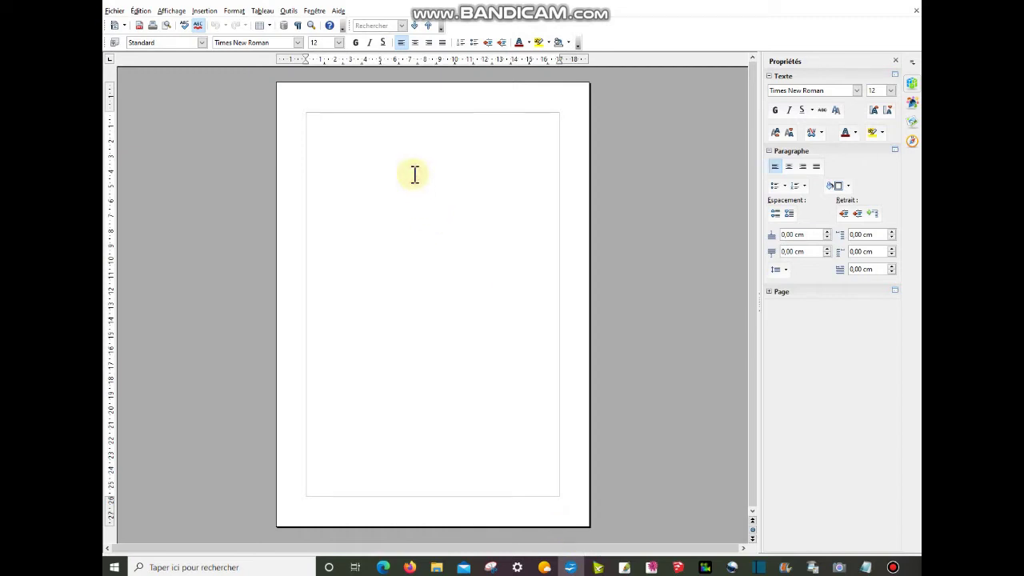
pyautogui.hotkey('ctrl', 'v')
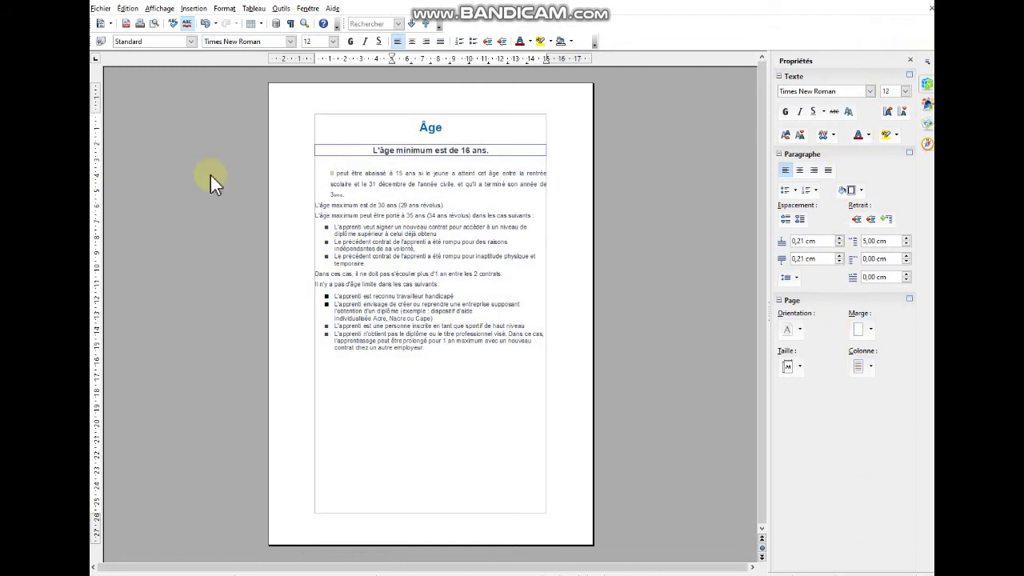
# Hide the Propriétés sidebar and bring it back beside the page
pyautogui.click(160, 10)
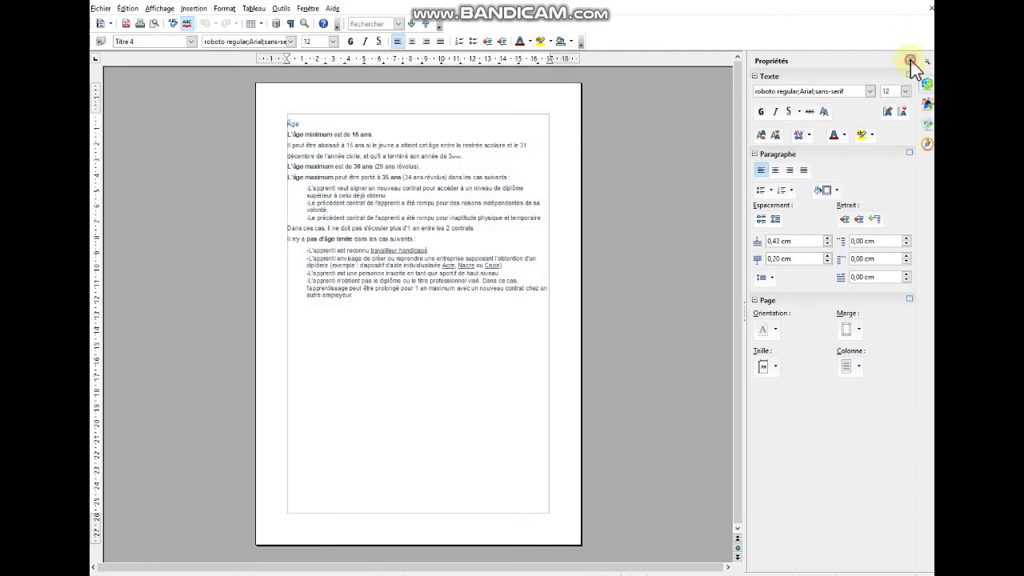
pyautogui.click(911, 60)
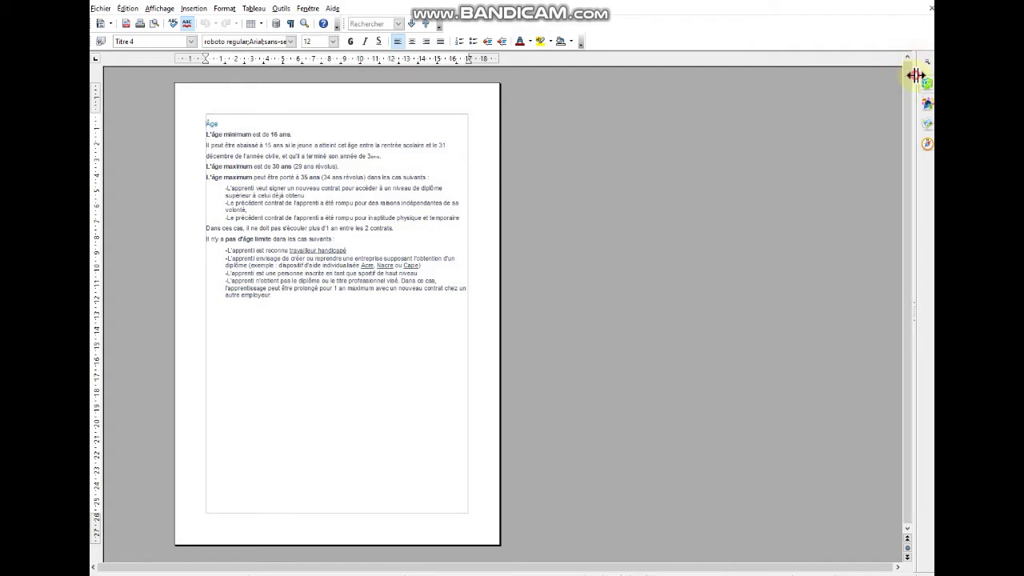
pyautogui.moveTo(916, 75); pyautogui.dragTo(736, 72)
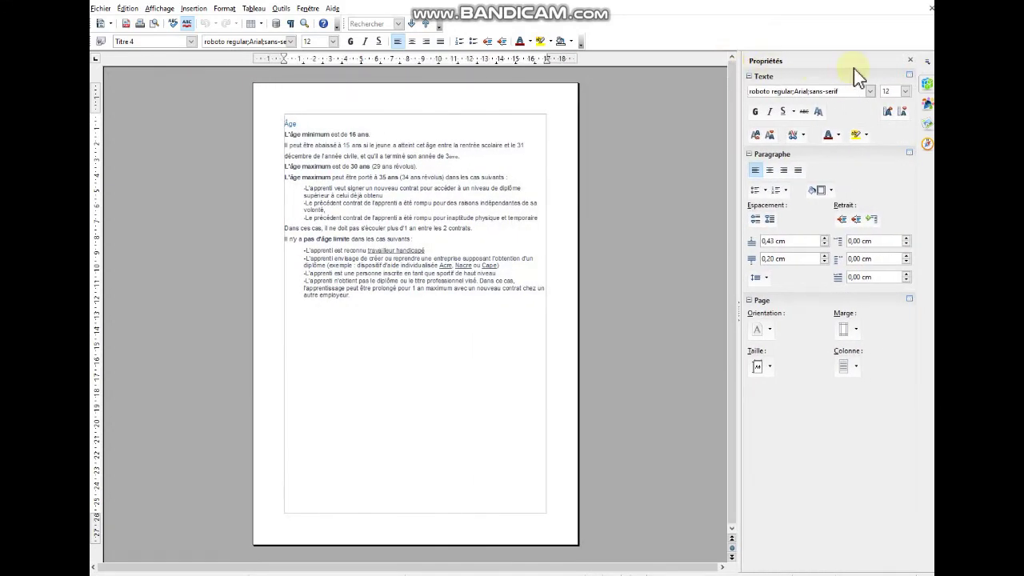
# Remove the bullets from the three-item list under "L'âge maximum peut être porté à 35 ans" by choosing Aucun(e)
pyautogui.moveTo(304, 188); pyautogui.dragTo(384, 218)
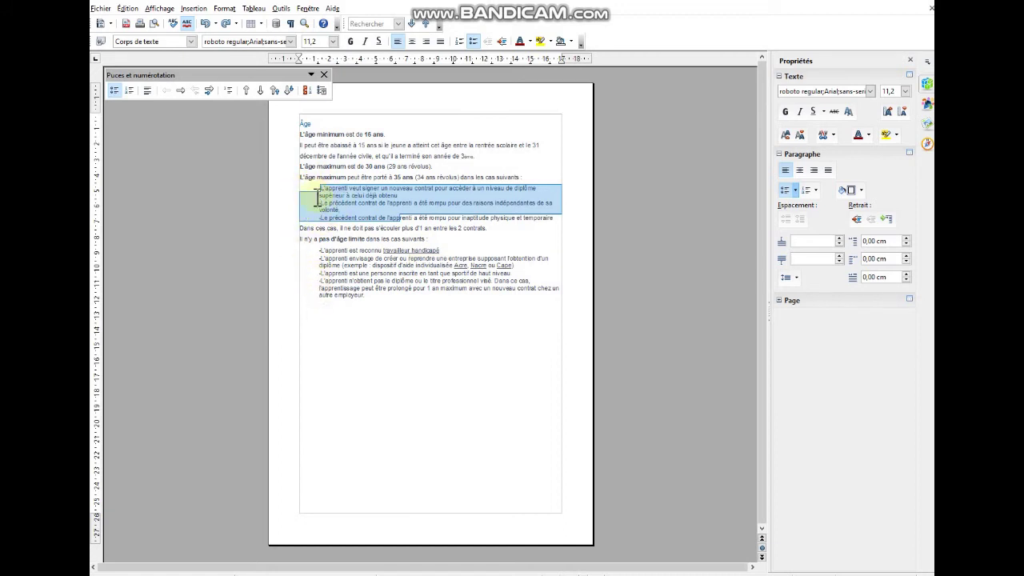
pyautogui.click(796, 191)
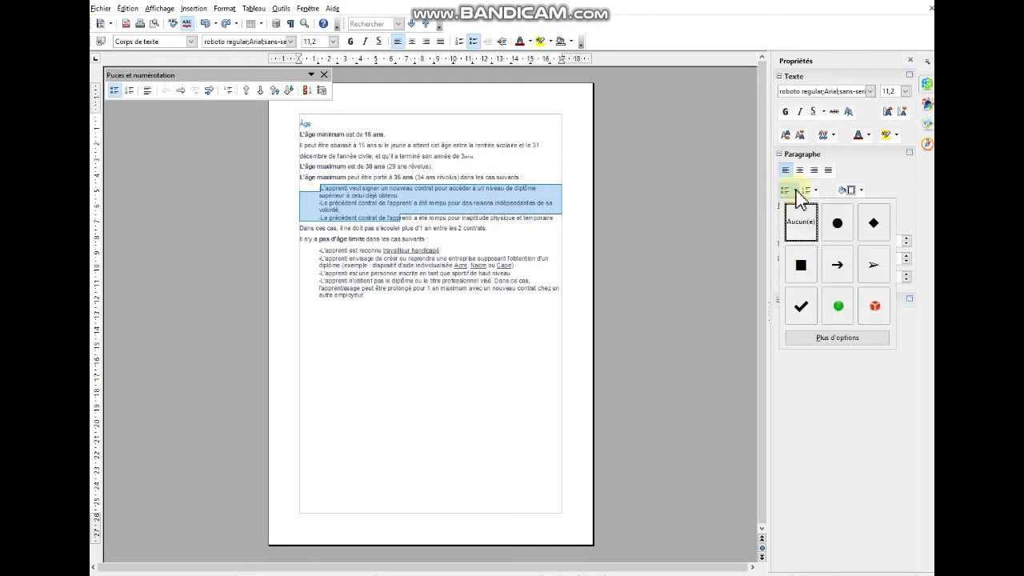
pyautogui.click(796, 226)
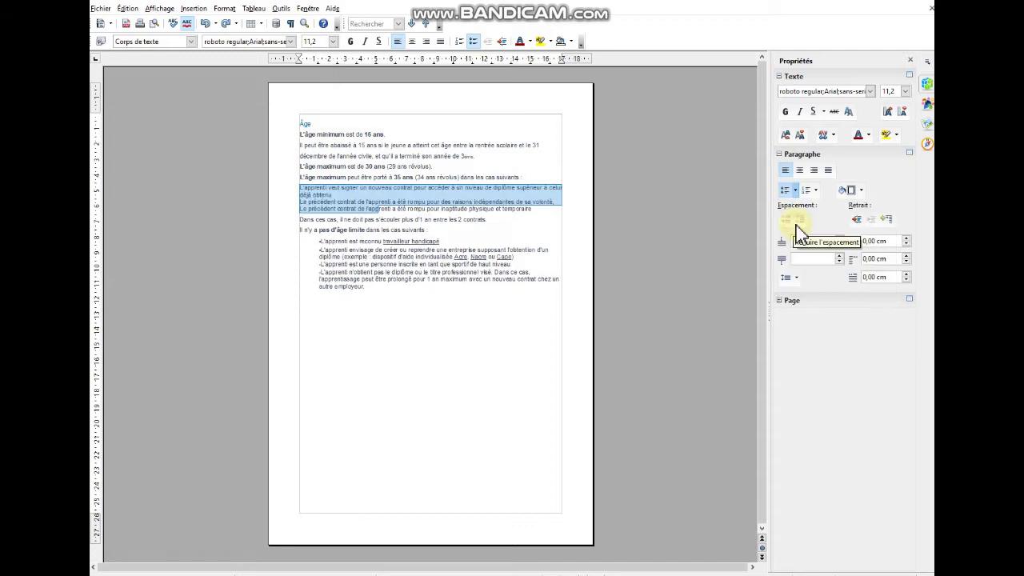
# Remove the bullets from the list under "Il n'y a pas d'âge limite dans les cas suivants" by choosing Aucun(e)
pyautogui.click(316, 245)
pyautogui.moveTo(319, 240); pyautogui.dragTo(348, 296)
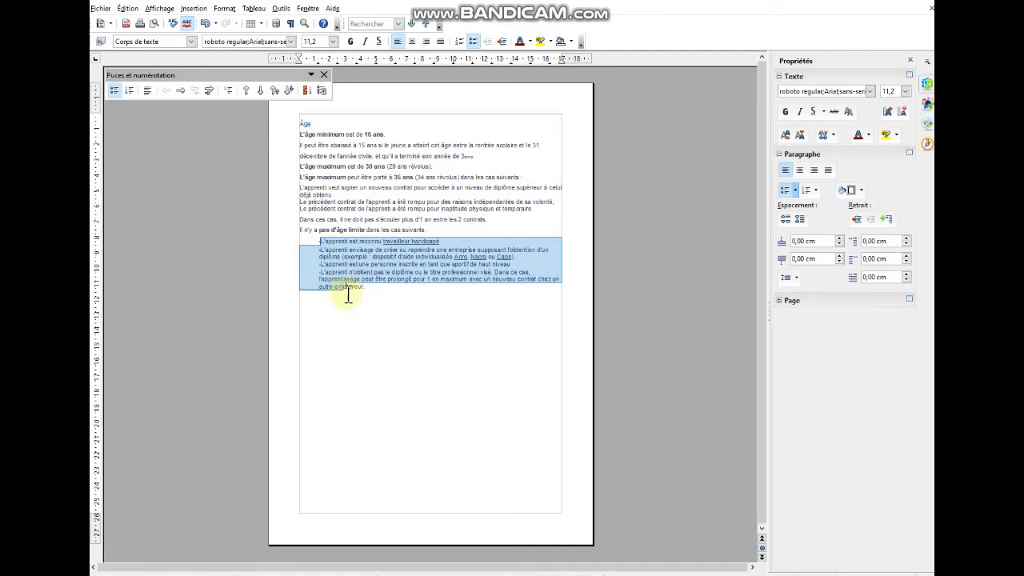
pyautogui.click(304, 242)
pyautogui.moveTo(304, 240); pyautogui.dragTo(366, 294)
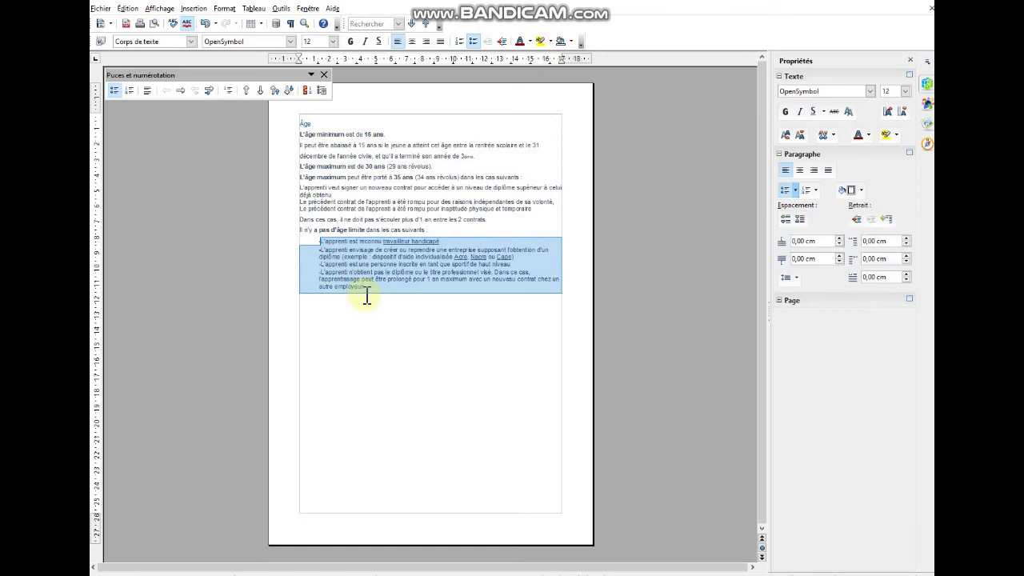
pyautogui.click(795, 192)
pyautogui.click(801, 224)
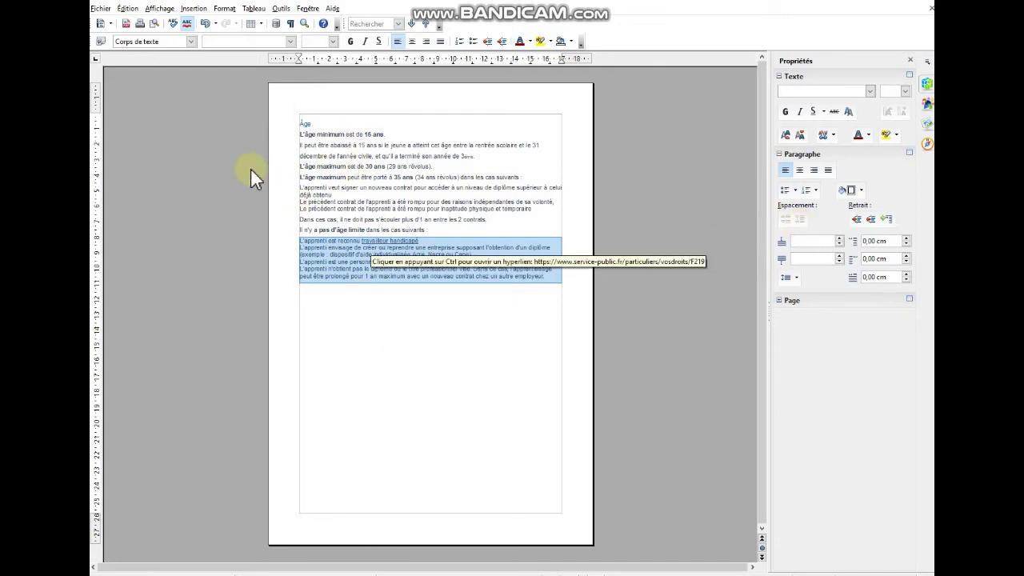
pyautogui.click(400, 312)
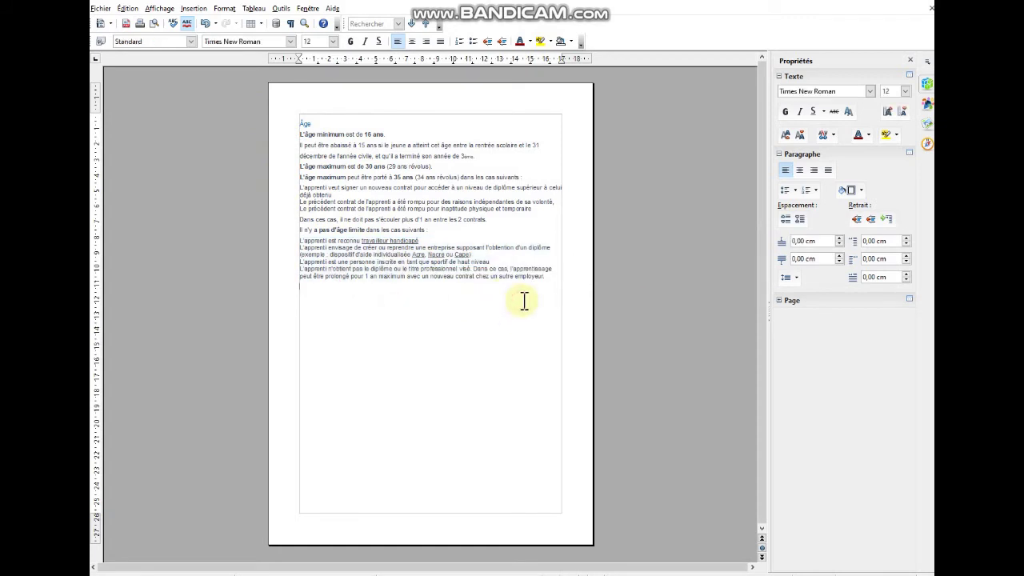
# Select the whole document text and clear all its bold formatting by turning bold on and off
pyautogui.moveTo(521, 290); pyautogui.dragTo(468, 30)
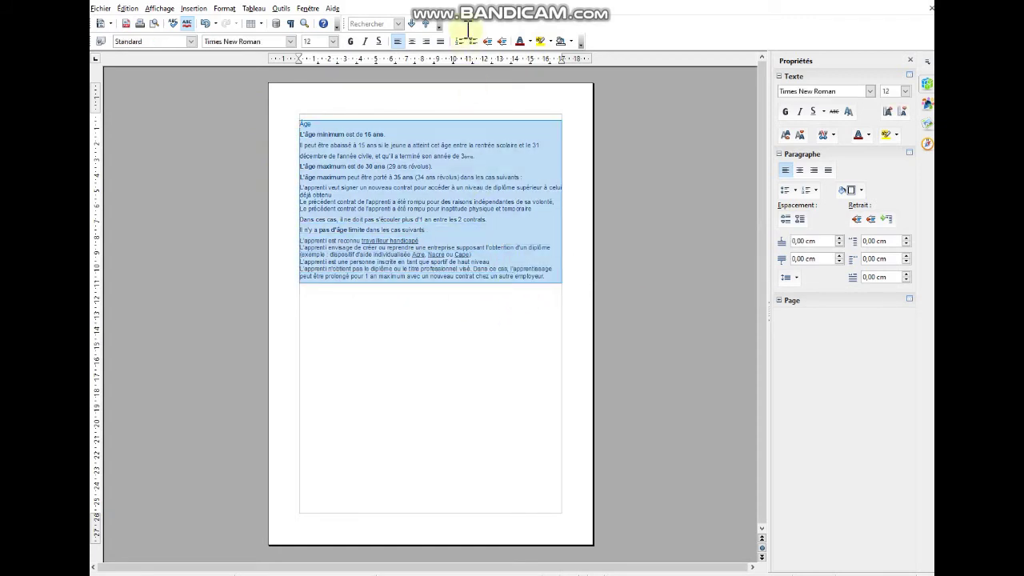
pyautogui.click(483, 376)
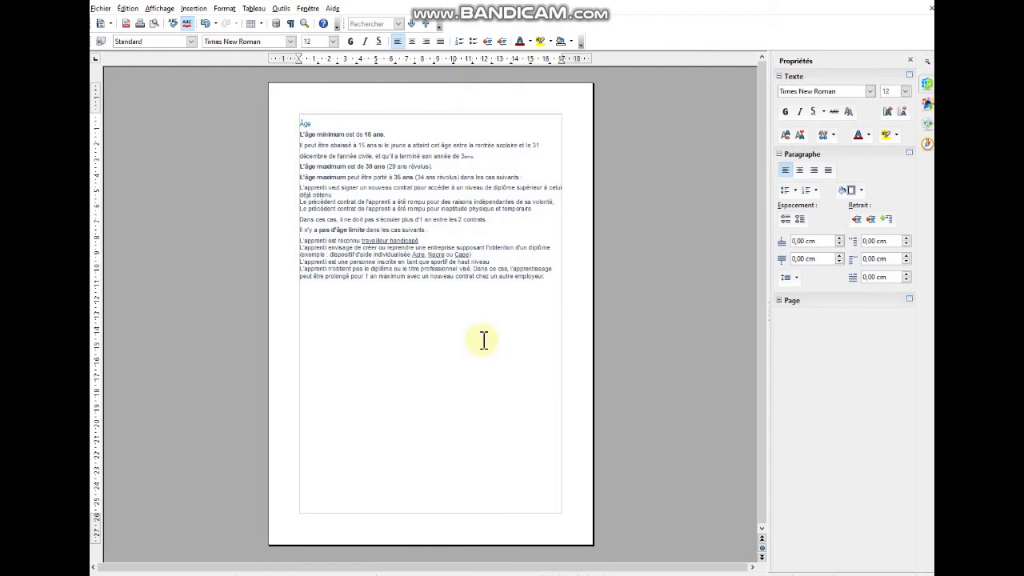
pyautogui.hotkey('ctrl', 'a')
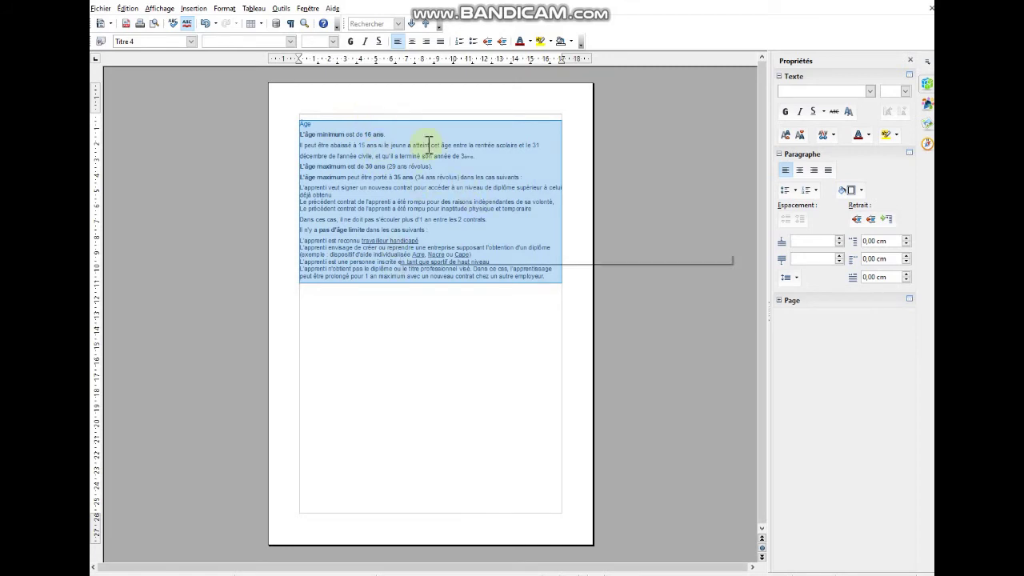
pyautogui.click(350, 42)
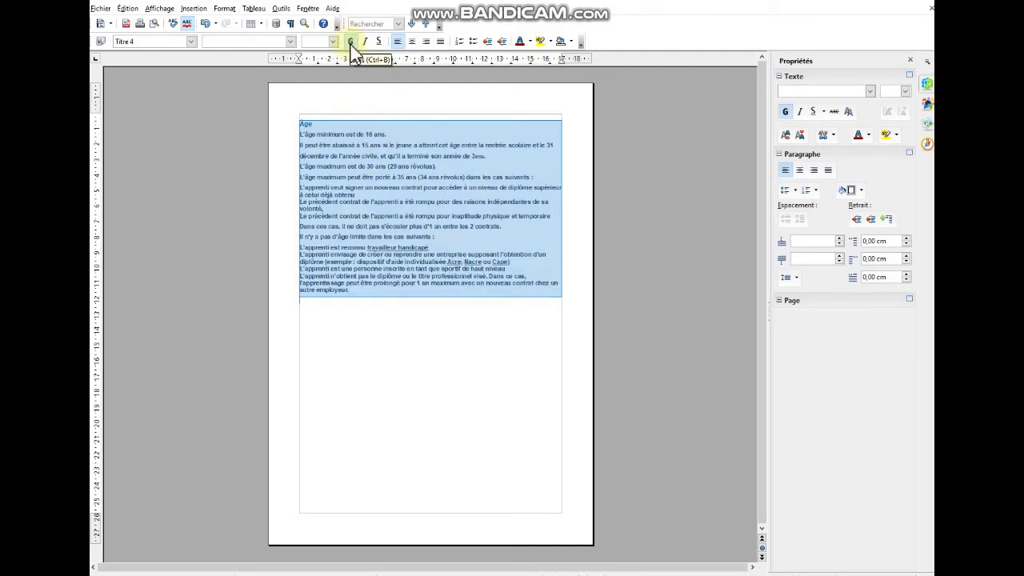
pyautogui.click(350, 41)
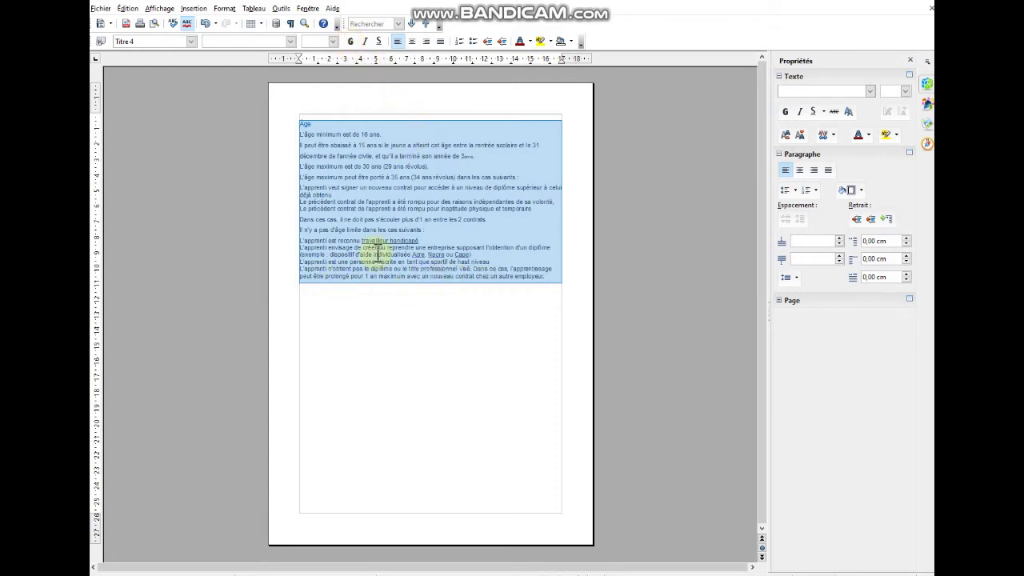
# Clear italic and underline formatting from the whole selected text, including the underlined links, by turning each format on and off
pyautogui.click(365, 42)
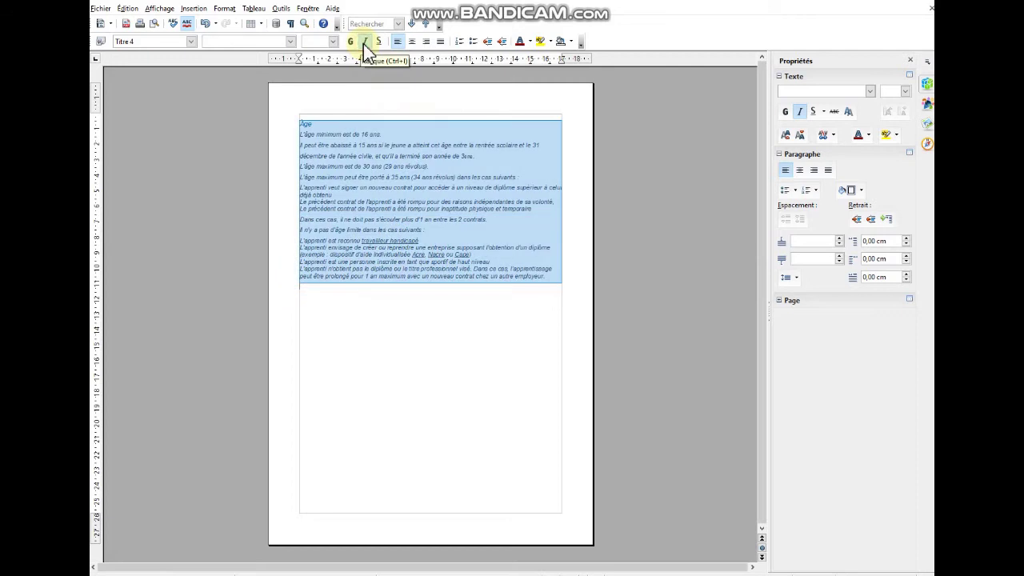
pyautogui.click(365, 42)
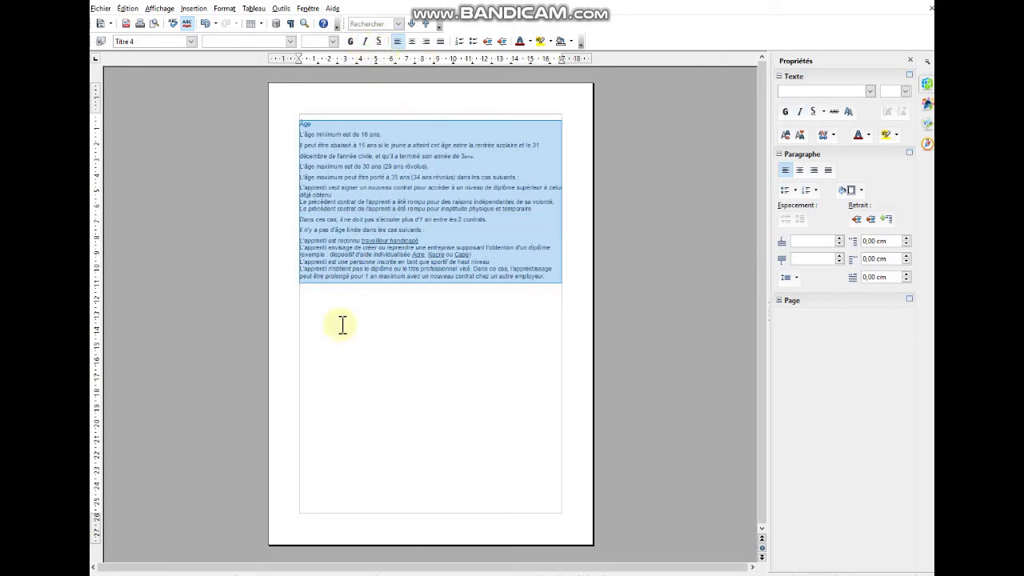
pyautogui.click(379, 42)
pyautogui.click(379, 43)
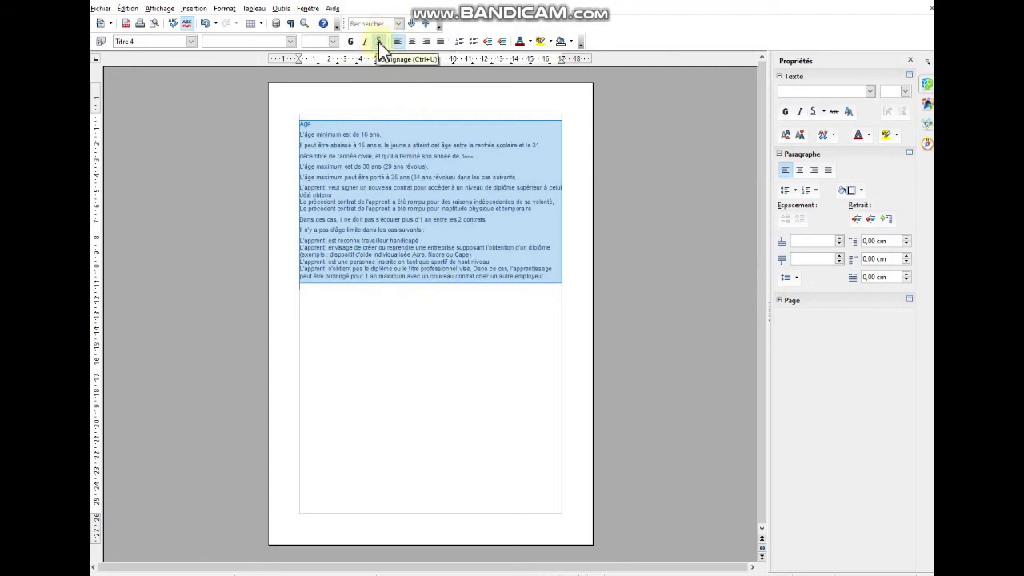
pyautogui.click(379, 43)
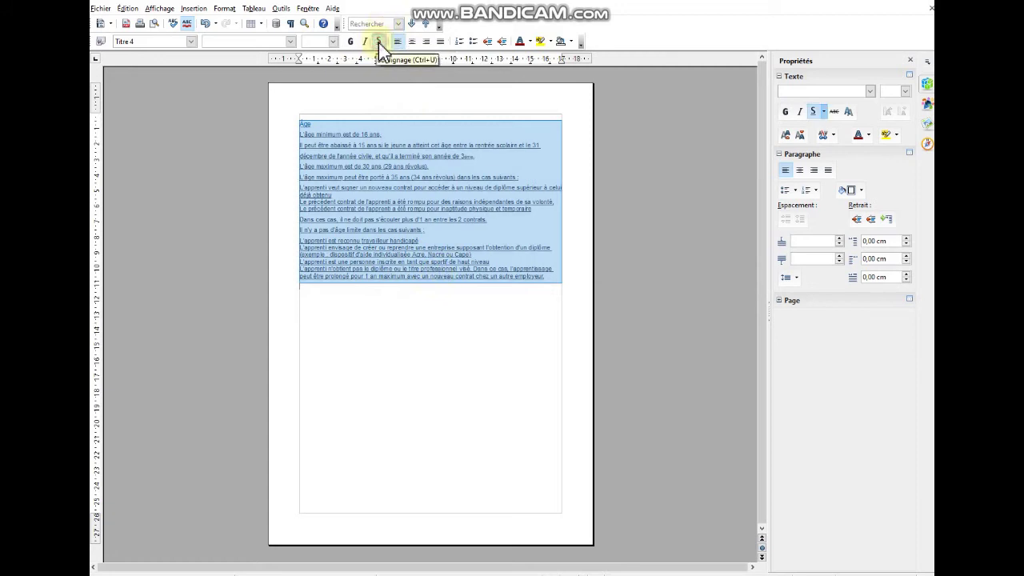
pyautogui.click(379, 44)
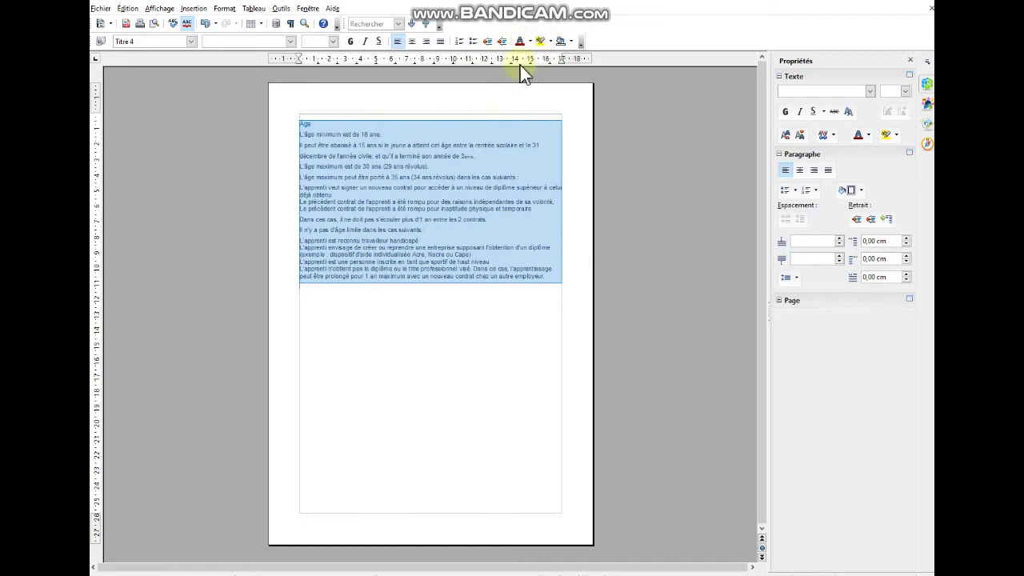
# Centre the title "Âge" and make it bold
pyautogui.click(422, 136)
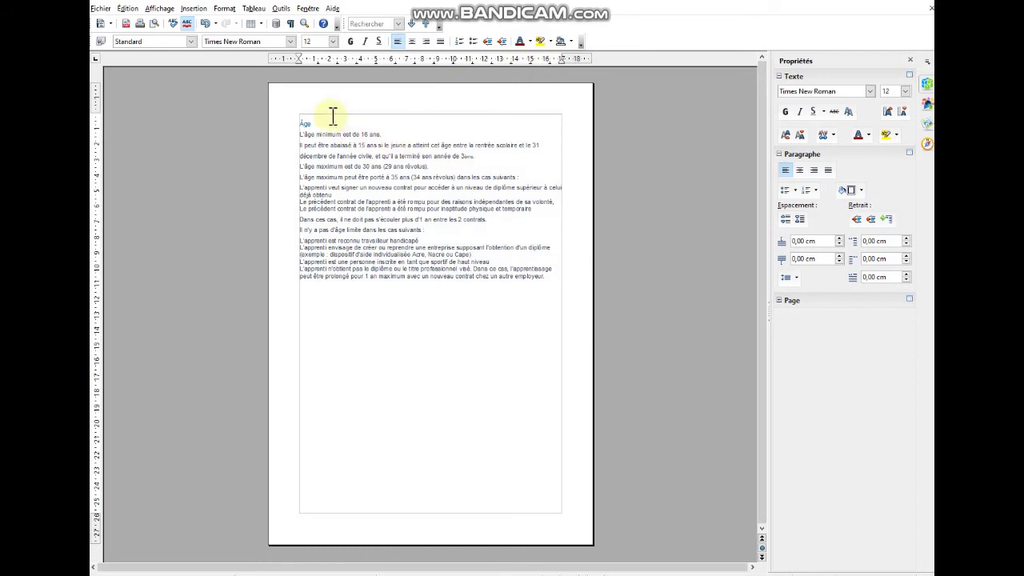
pyautogui.moveTo(314, 123); pyautogui.dragTo(297, 122)
pyautogui.click(303, 123)
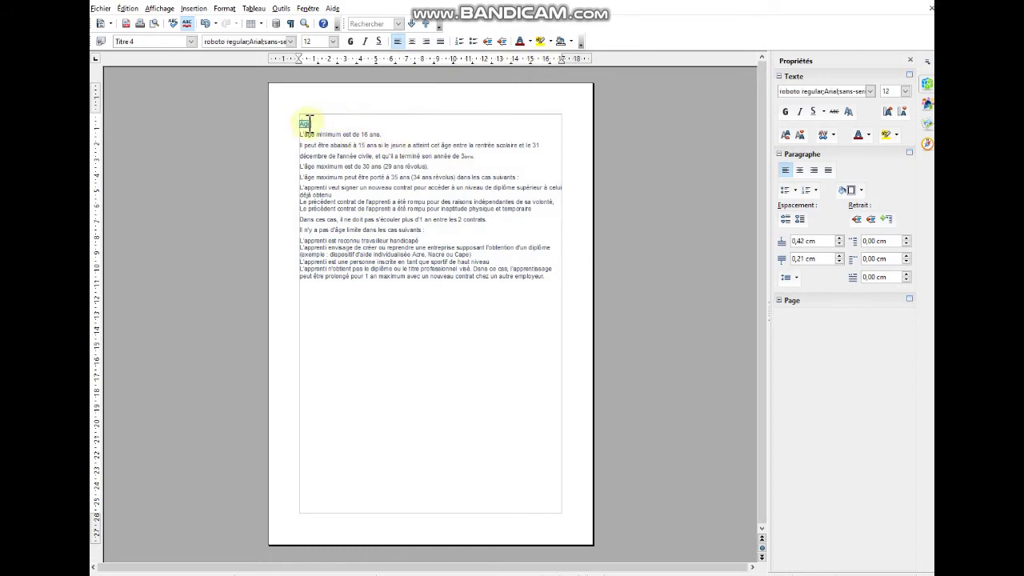
pyautogui.doubleClick(305, 122)
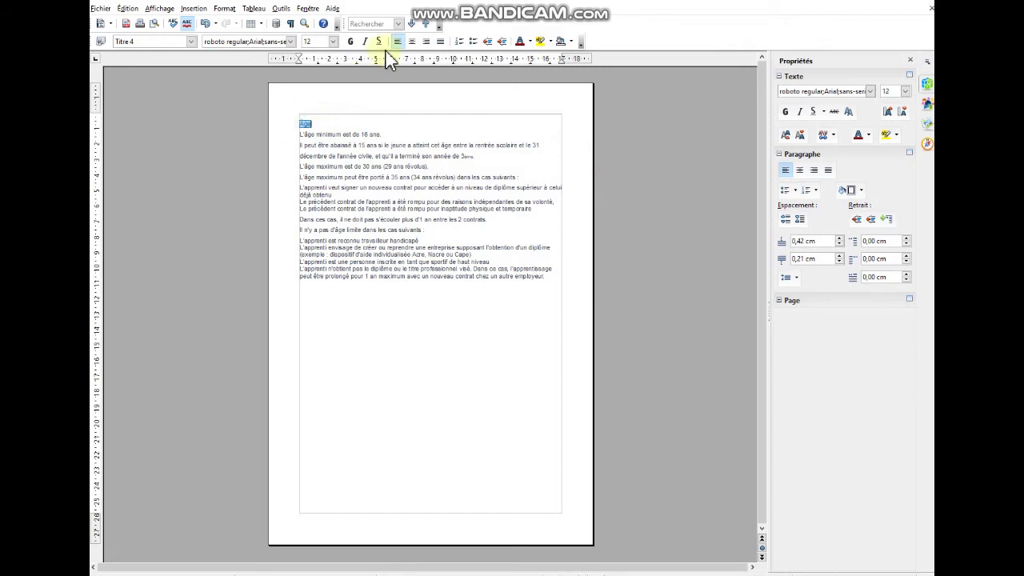
pyautogui.click(413, 41)
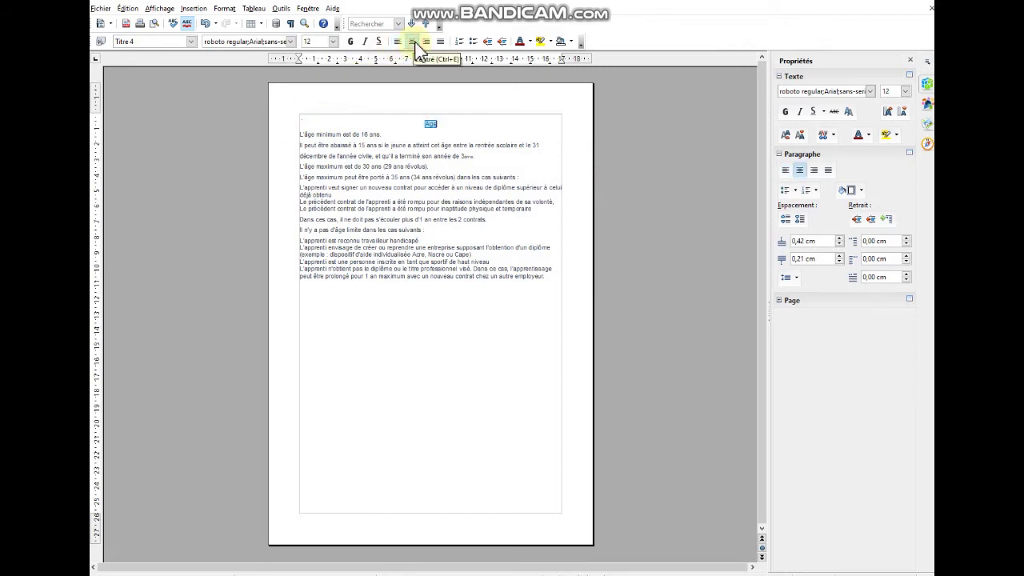
pyautogui.click(351, 40)
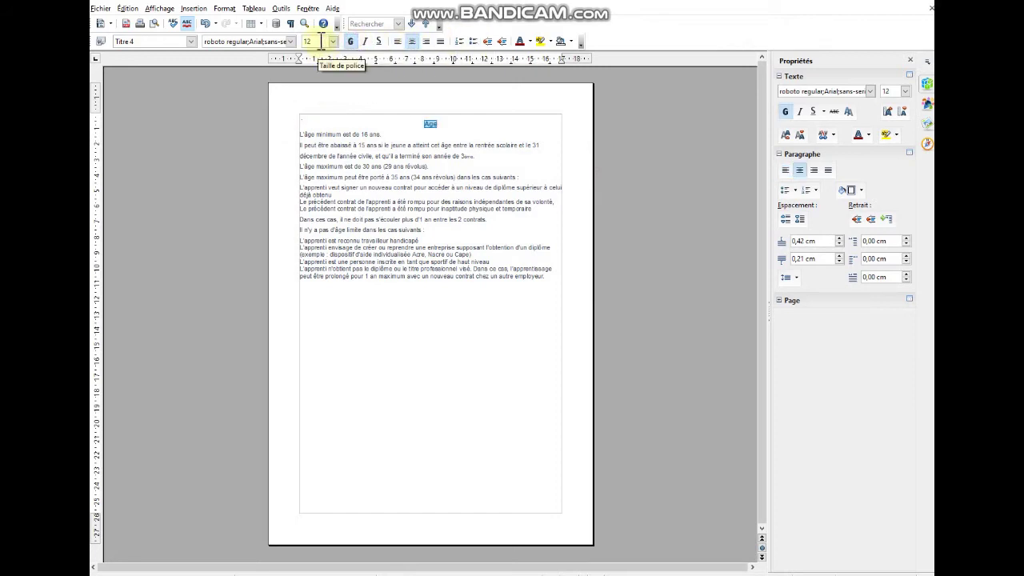
# Set the font size of the title "Âge" to 22 and insert an empty line below it
pyautogui.moveTo(322, 41); pyautogui.dragTo(265, 41)
pyautogui.write('2')
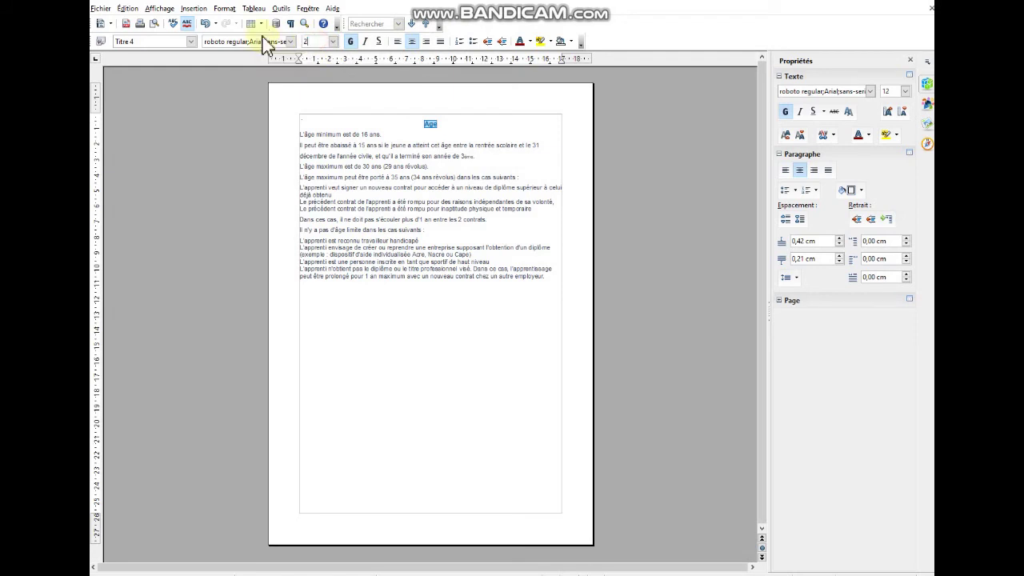
pyautogui.write('4')
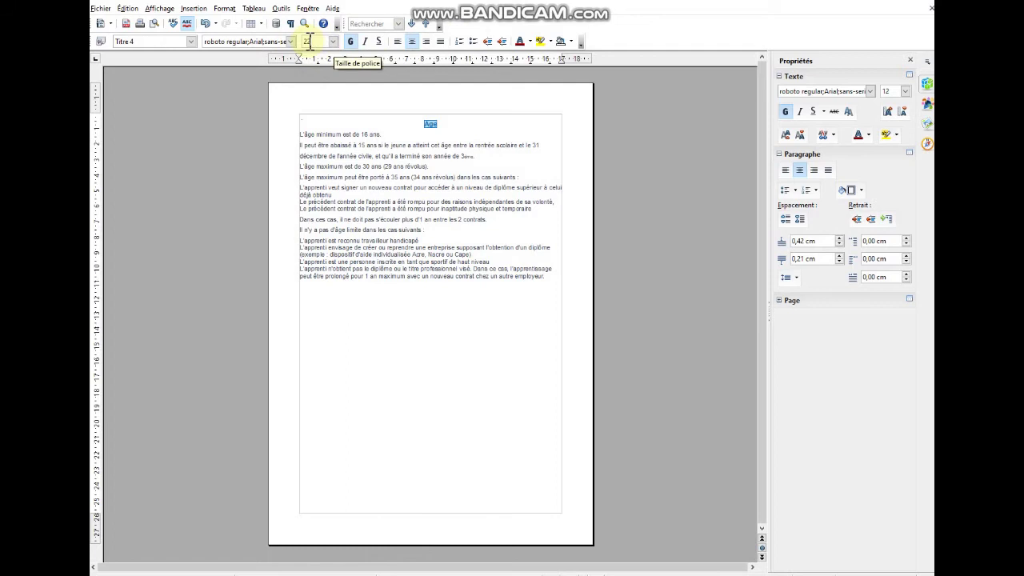
pyautogui.press('Return')
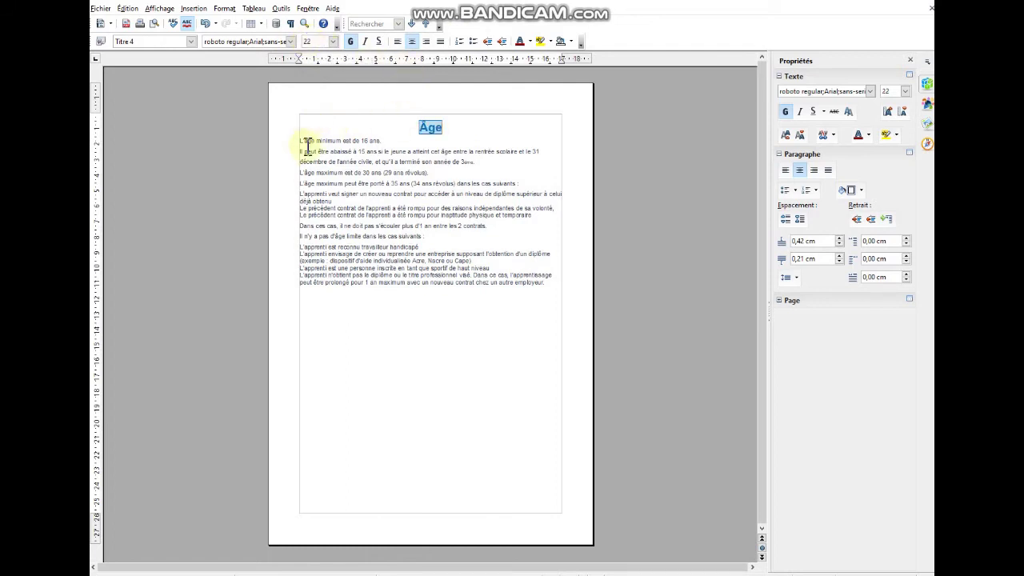
pyautogui.click(461, 132)
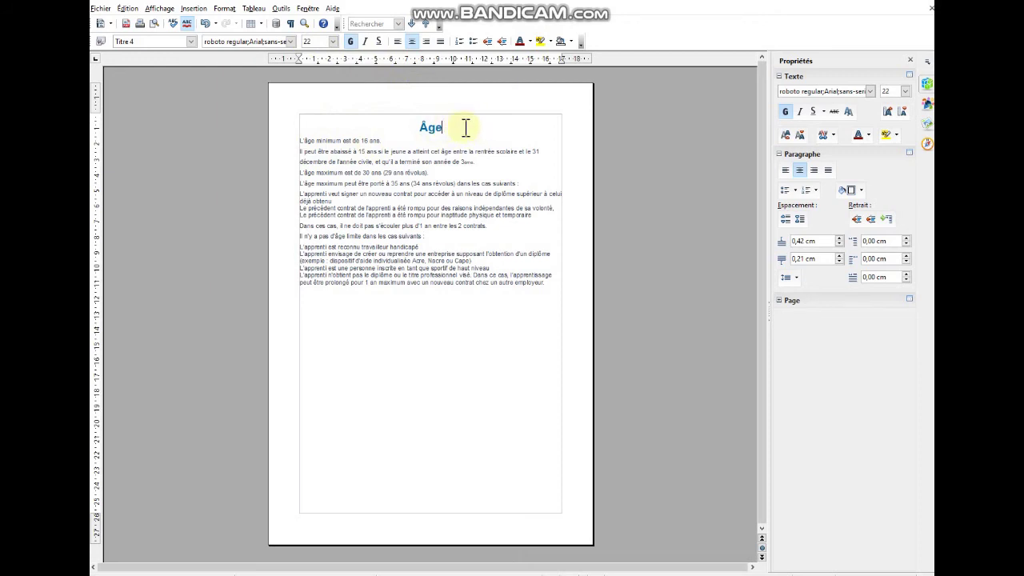
pyautogui.press('Return')
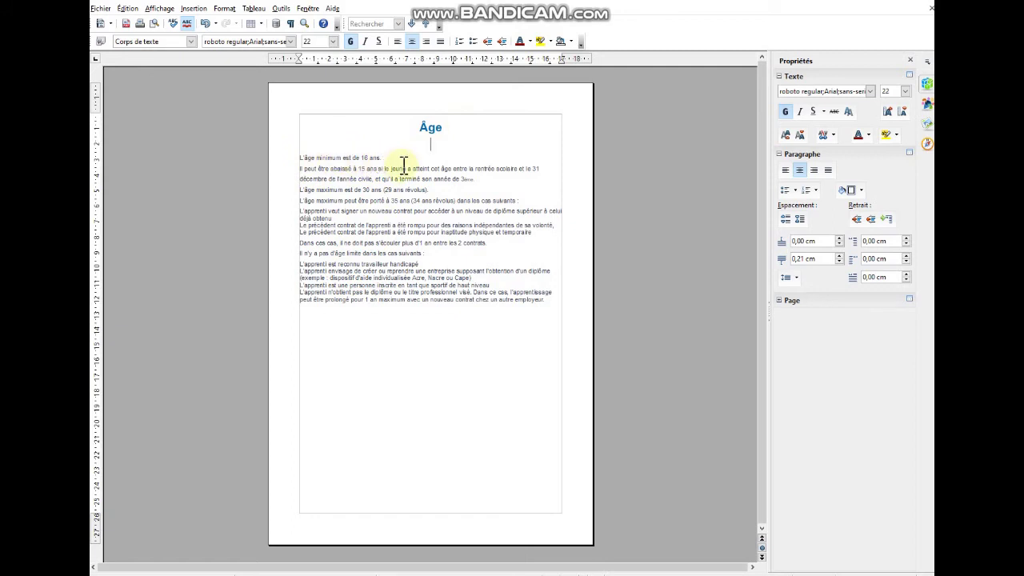
# Make "16 ans." bold in the sentence about the minimum age
pyautogui.moveTo(383, 158); pyautogui.dragTo(357, 157)
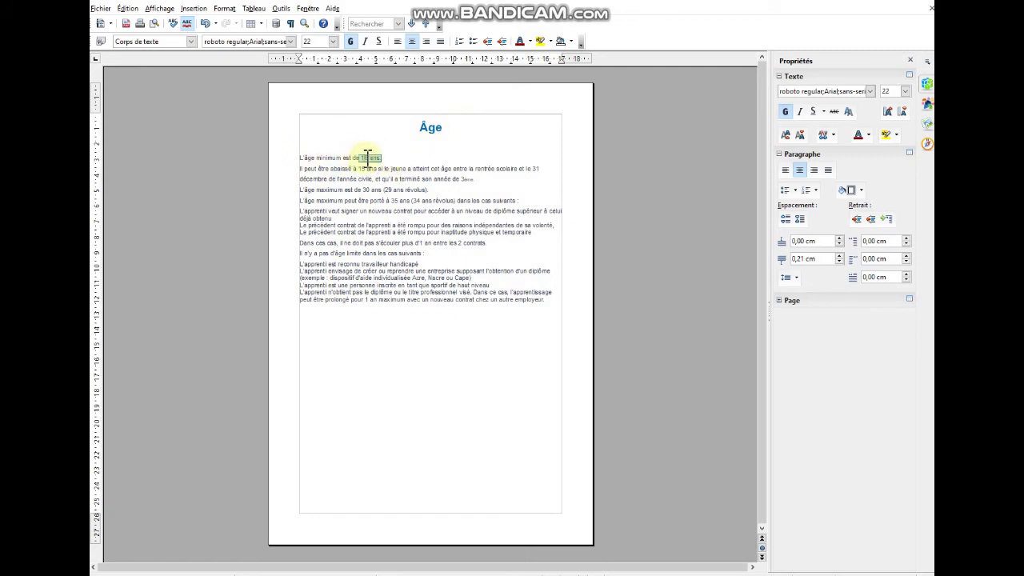
pyautogui.click(350, 42)
pyautogui.click(556, 394)
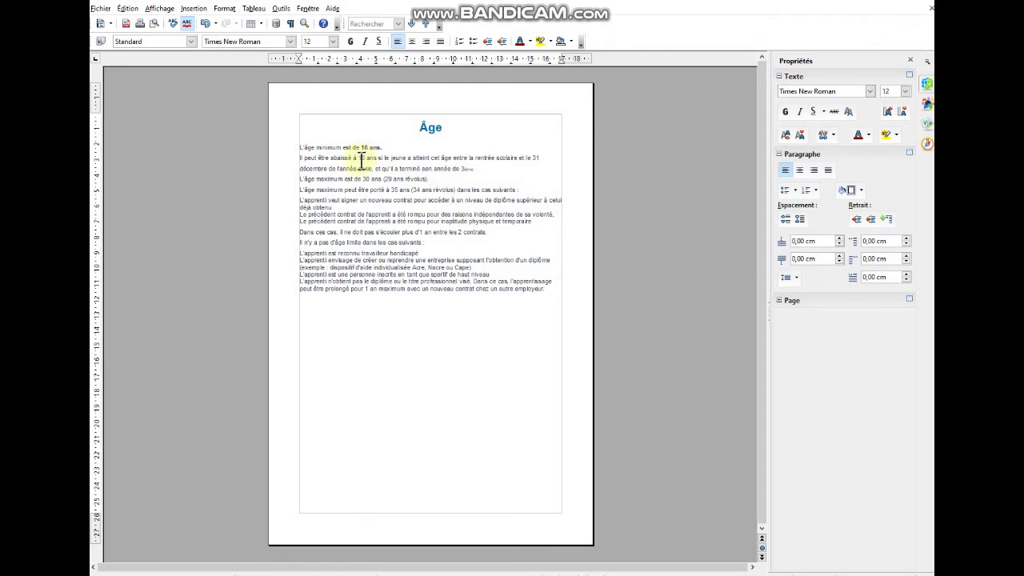
# Set custom left and right page margins (Gauche and Droite) of 3 cm each
pyautogui.click(780, 302)
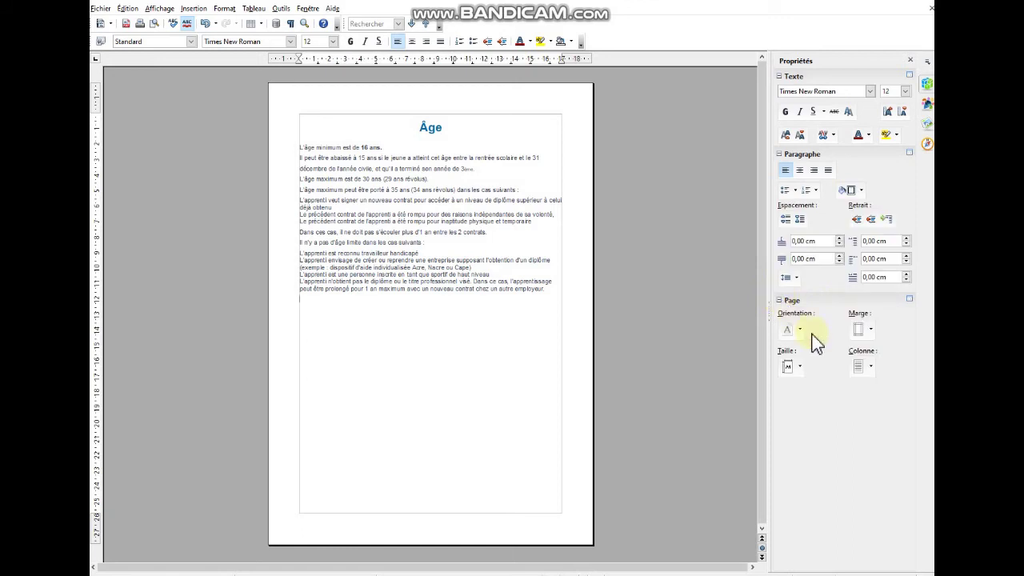
pyautogui.click(862, 331)
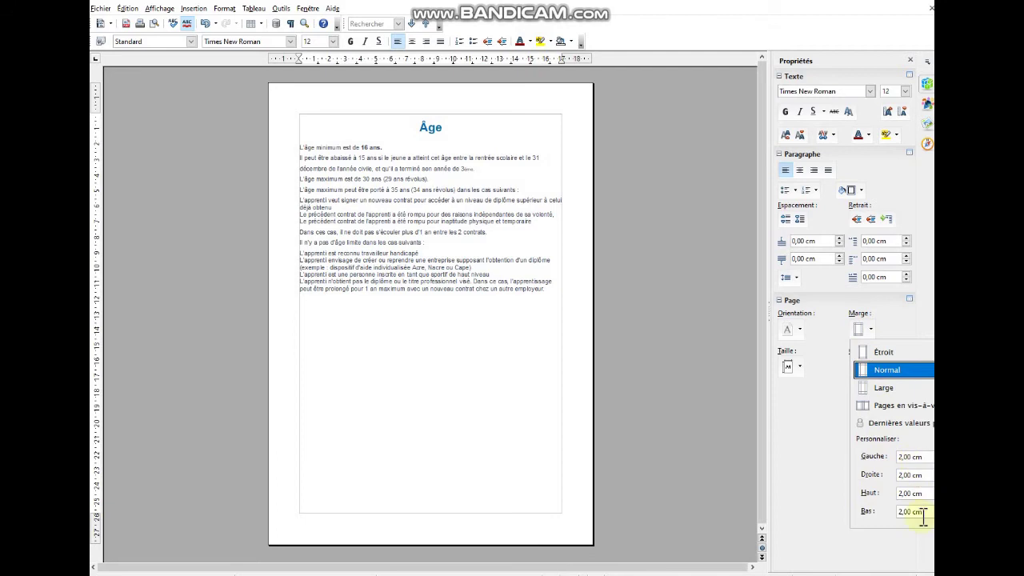
pyautogui.click(896, 456)
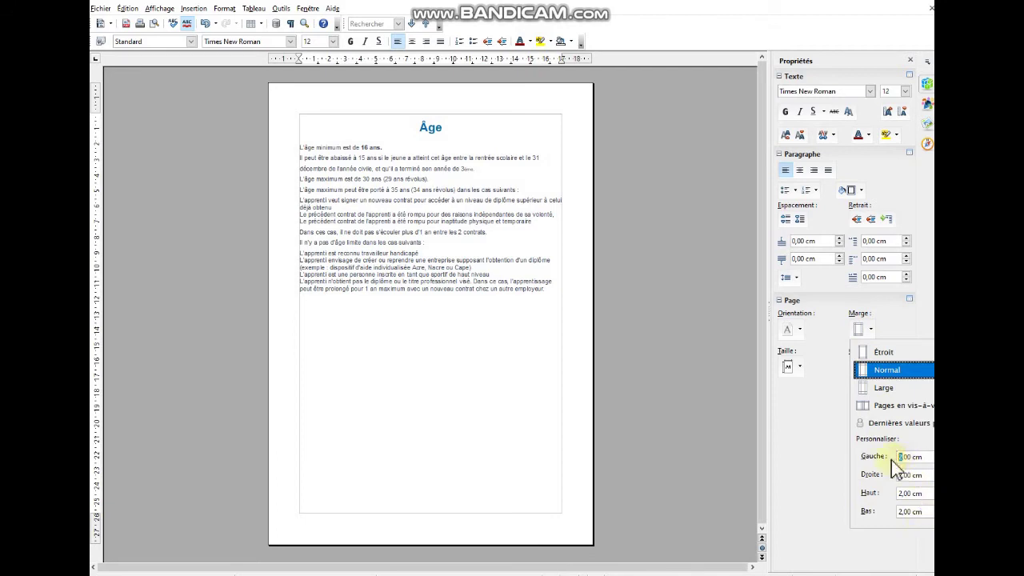
pyautogui.write('3')
pyautogui.press('Return')
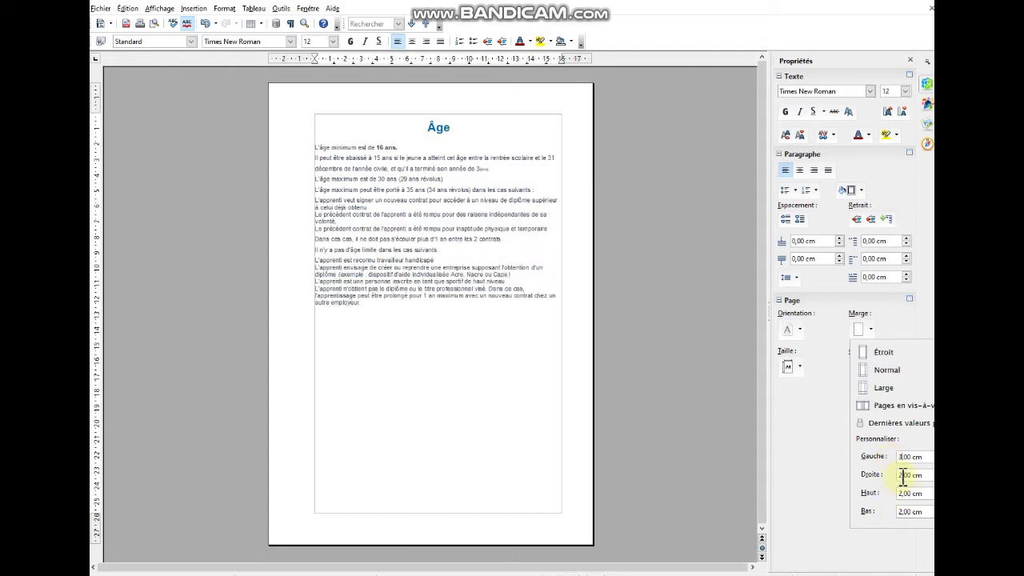
pyautogui.click(902, 476)
pyautogui.moveTo(900, 475); pyautogui.dragTo(904, 476)
pyautogui.write('3')
pyautogui.press('Return')
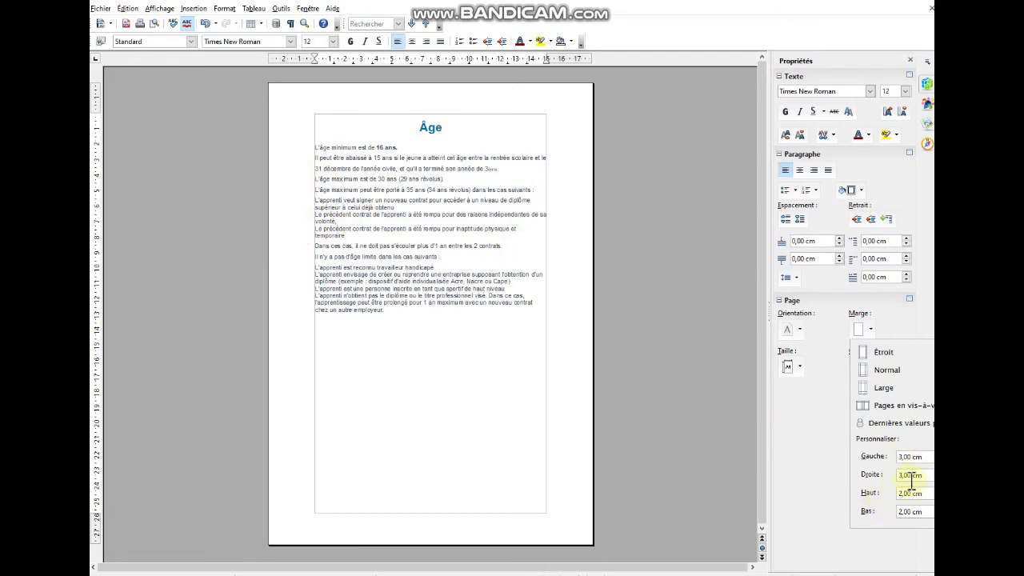
pyautogui.click(845, 14)
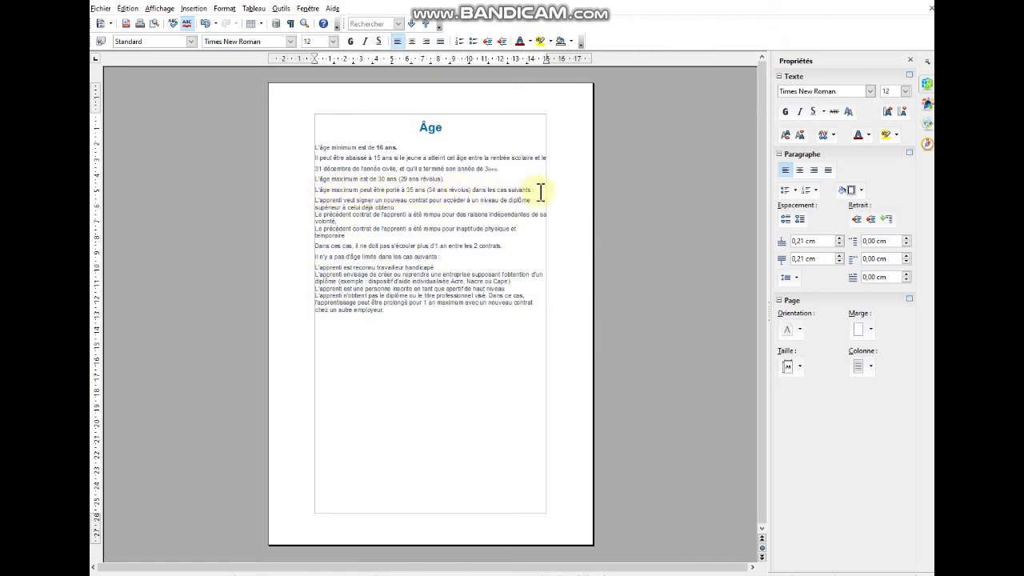
# Bullet the three items under "L'âge maximum peut être porté à 35 ans", trying round and diamond bullets before choosing square ones
pyautogui.click(317, 201)
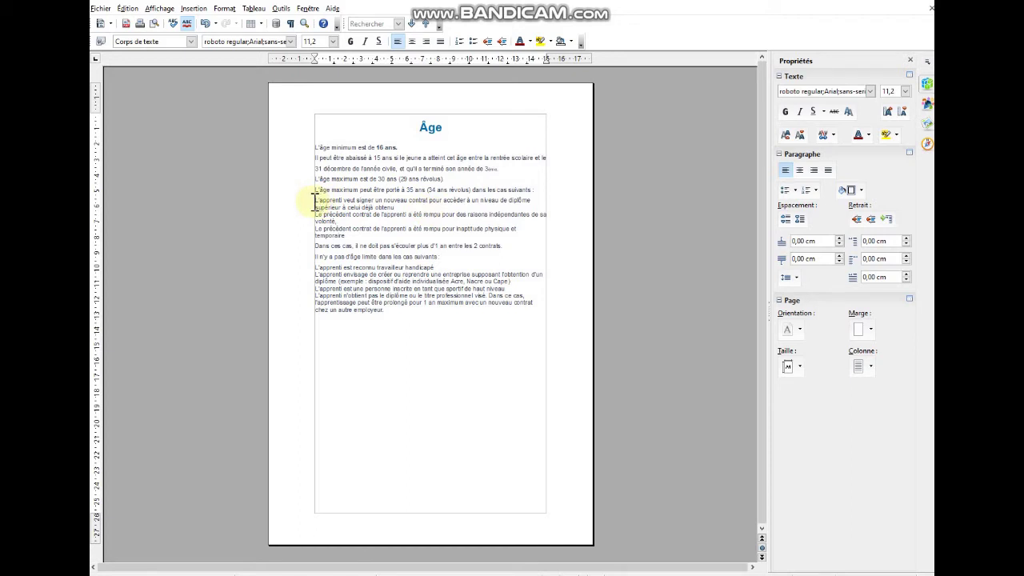
pyautogui.moveTo(317, 201); pyautogui.dragTo(352, 236)
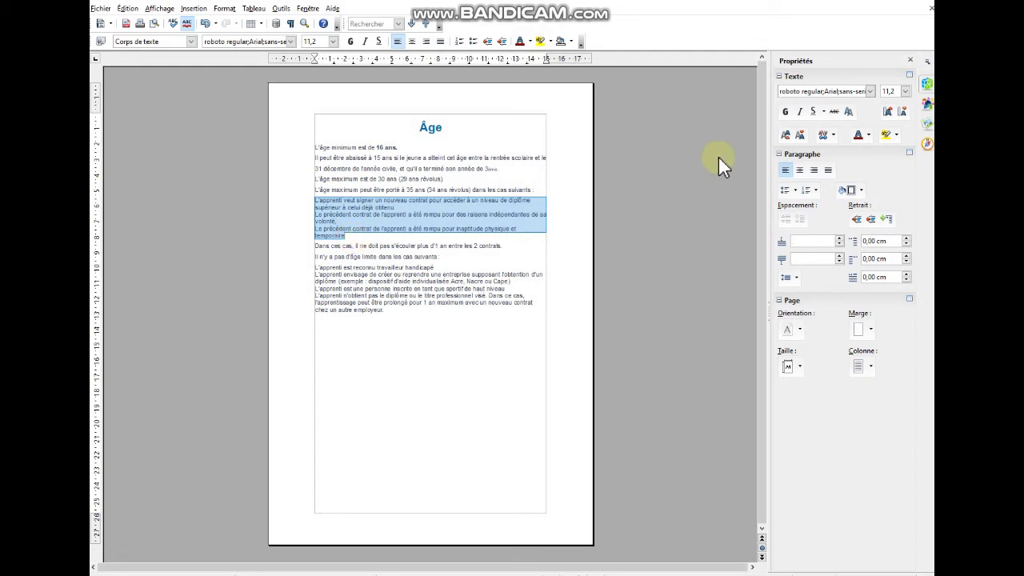
pyautogui.click(796, 191)
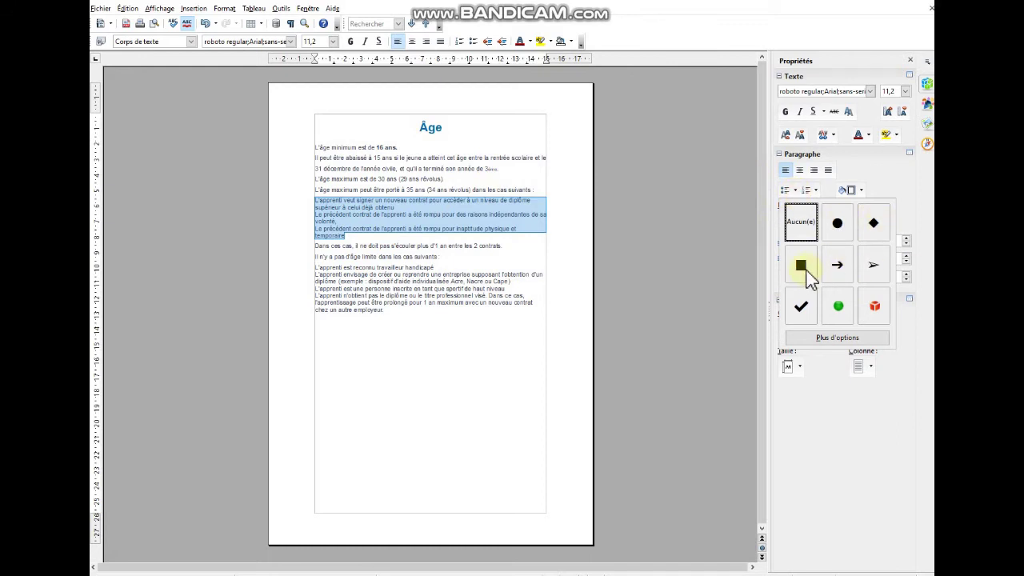
pyautogui.click(837, 224)
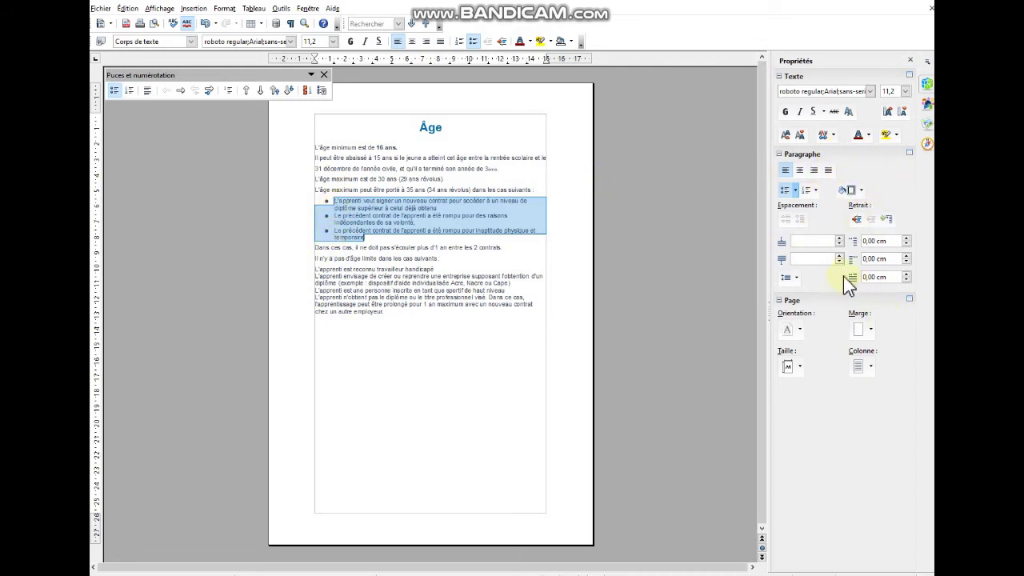
pyautogui.click(795, 190)
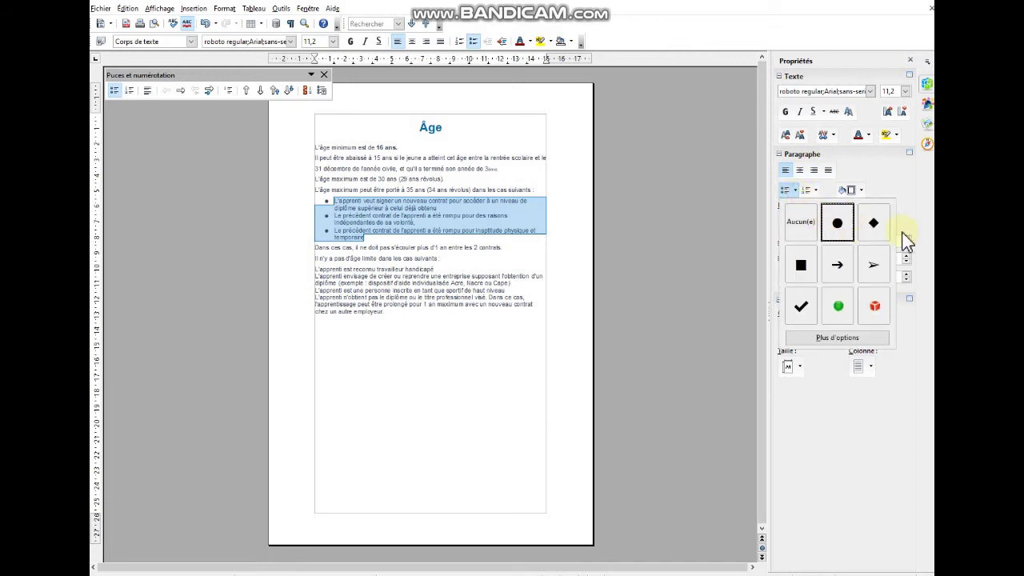
pyautogui.click(877, 226)
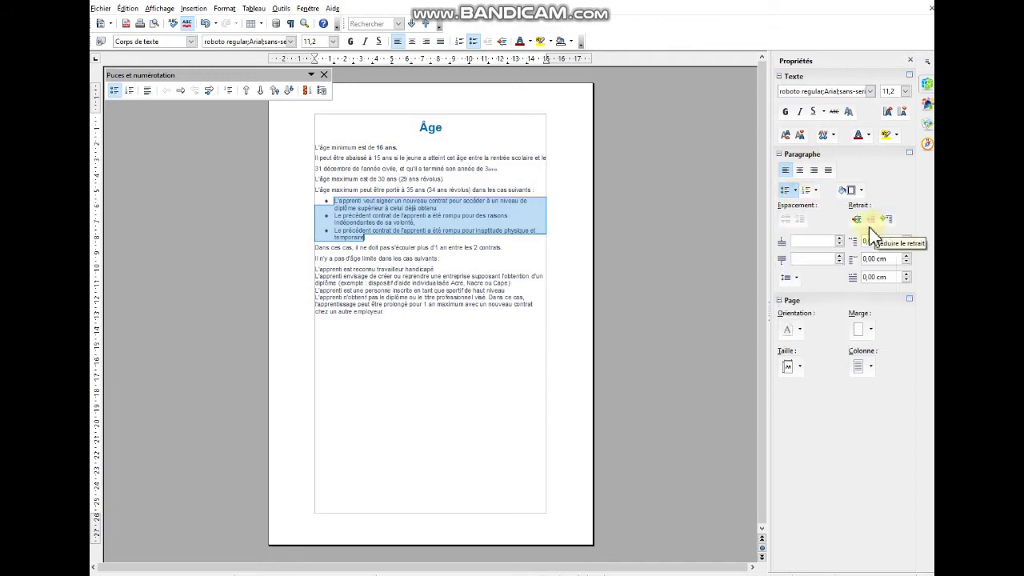
pyautogui.click(797, 193)
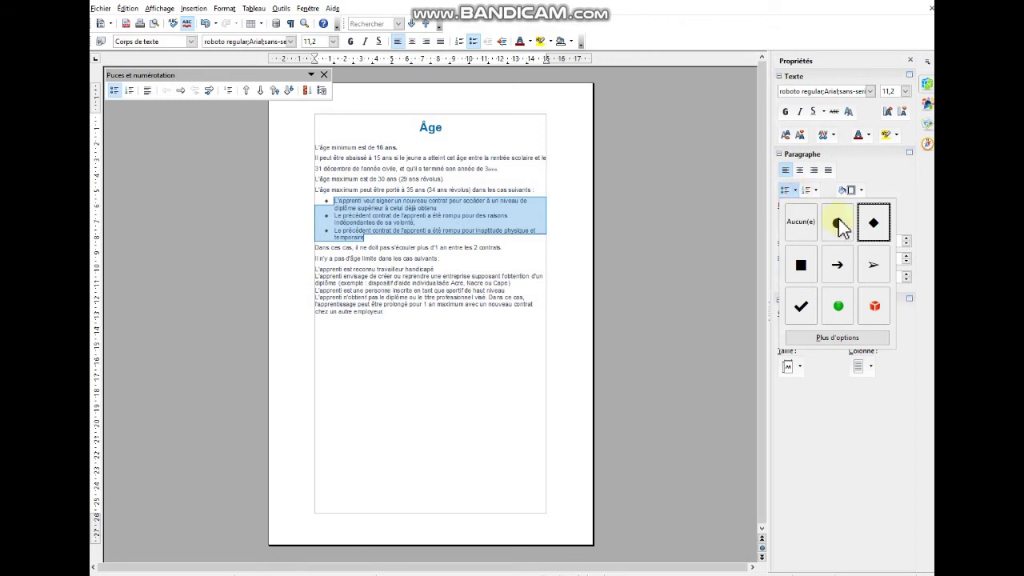
pyautogui.click(801, 264)
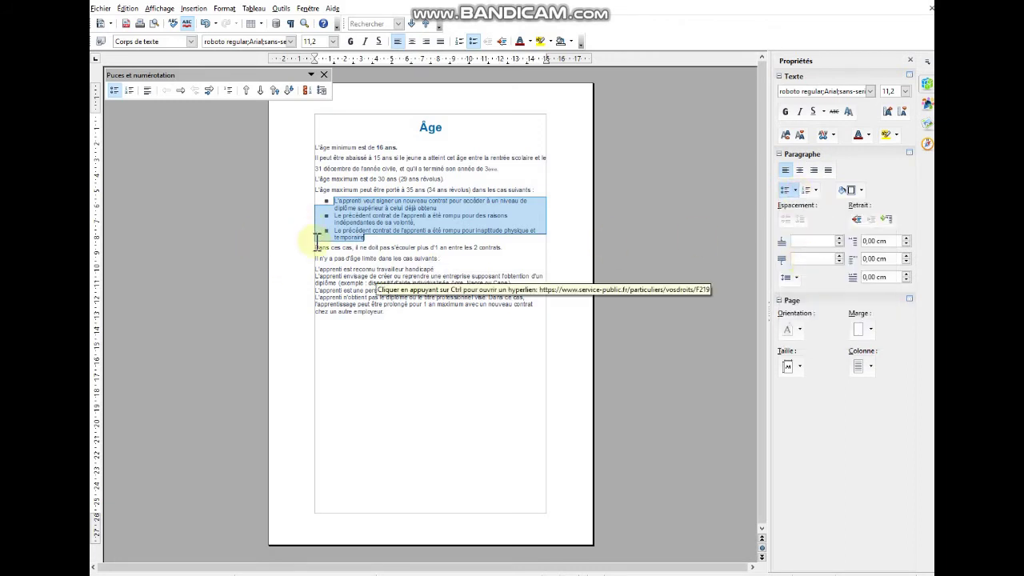
# Add square bullets to the items under "Il n'y a pas d'âge limite dans les cas suivants"
pyautogui.click(322, 272)
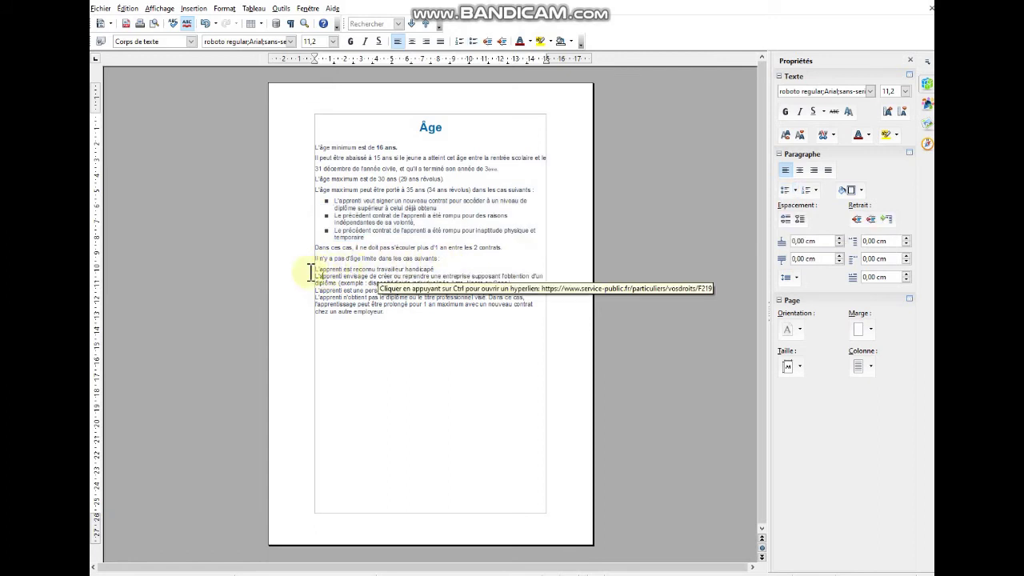
pyautogui.click(314, 270)
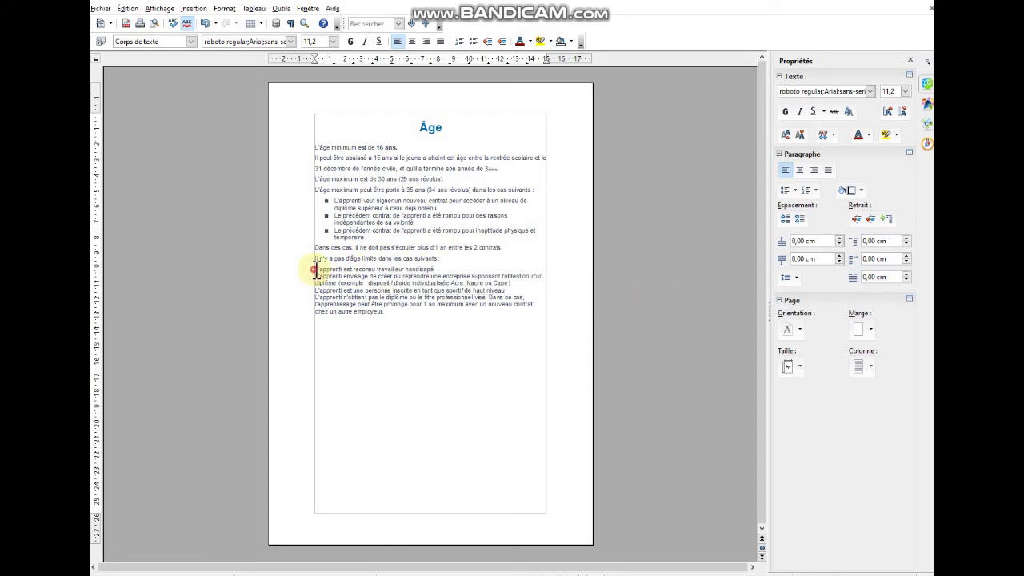
pyautogui.moveTo(314, 270); pyautogui.dragTo(400, 313)
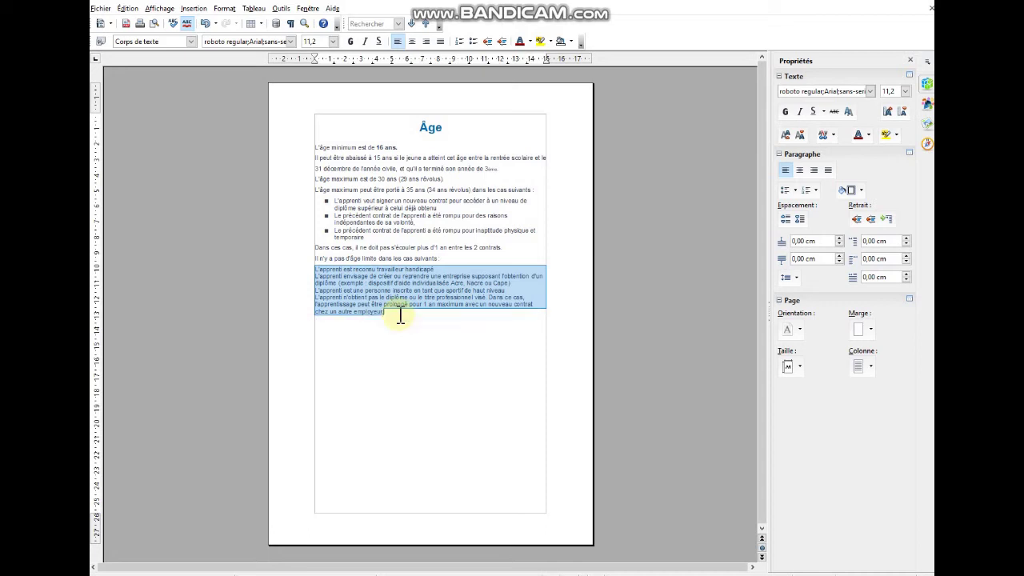
pyautogui.click(796, 191)
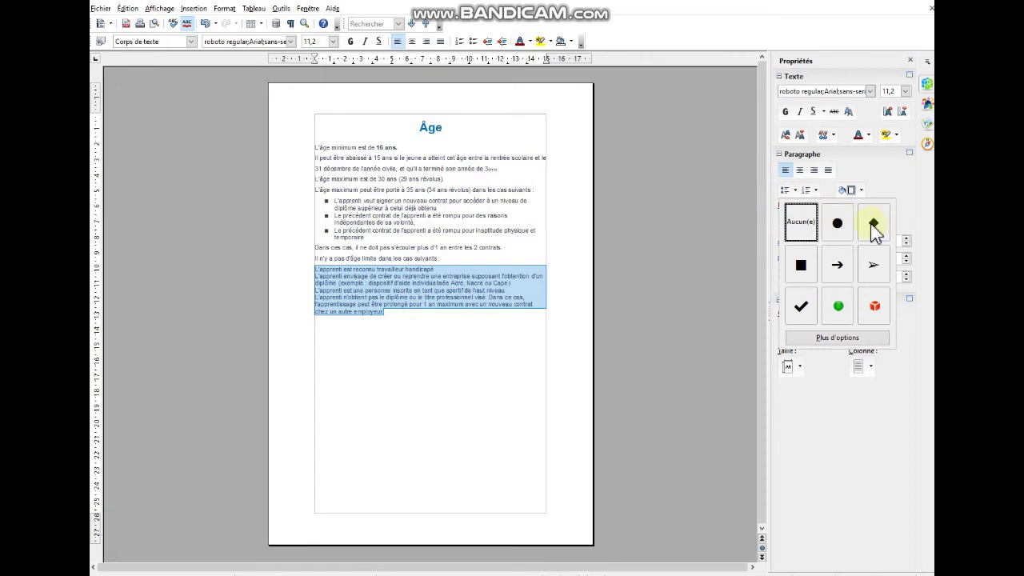
pyautogui.click(810, 272)
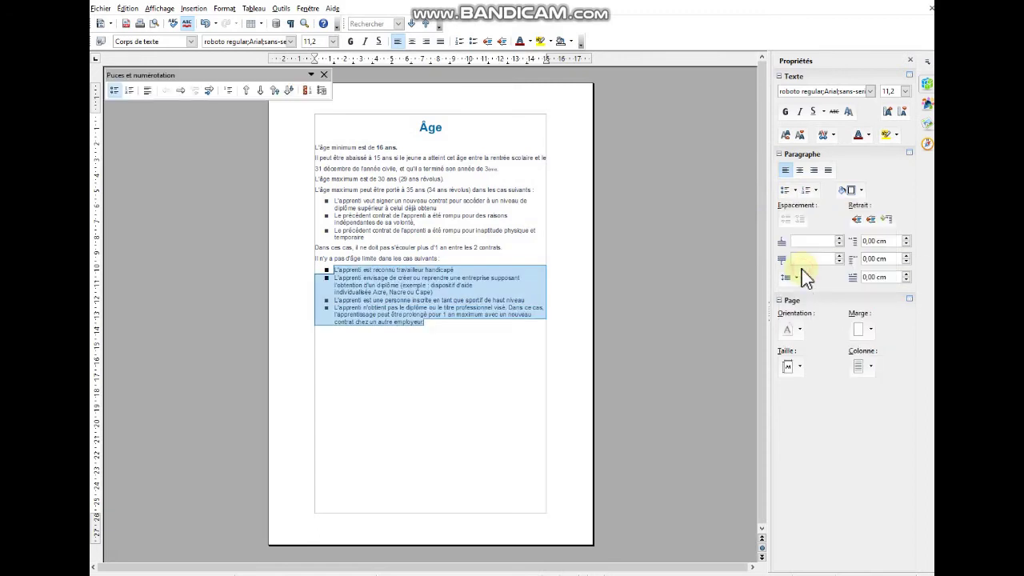
# Review the Paragraphe settings for the empty paragraph below the last list and set its indent before the text to 5,00 cm
pyautogui.click(430, 377)
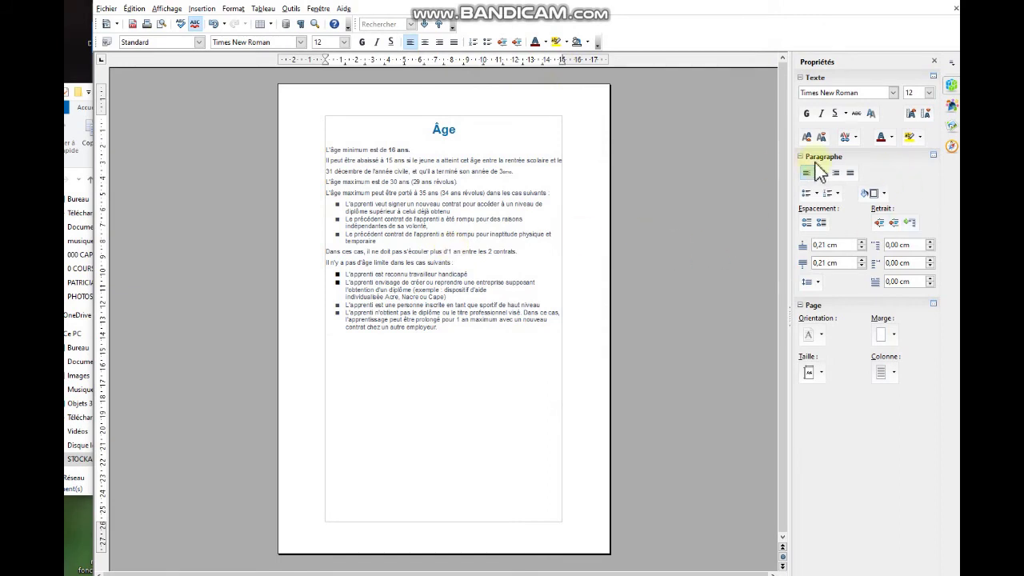
pyautogui.click(931, 155)
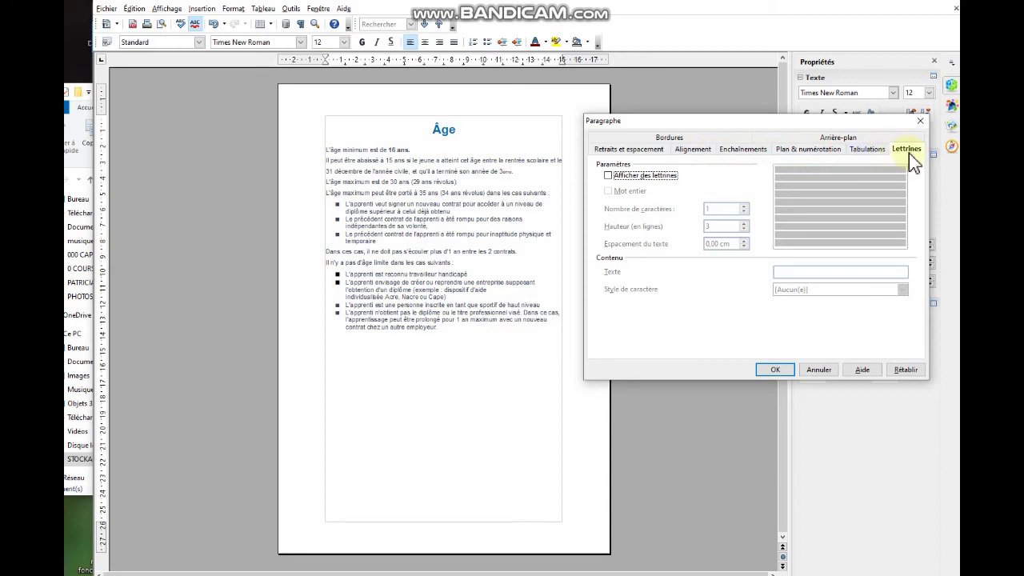
pyautogui.click(901, 2)
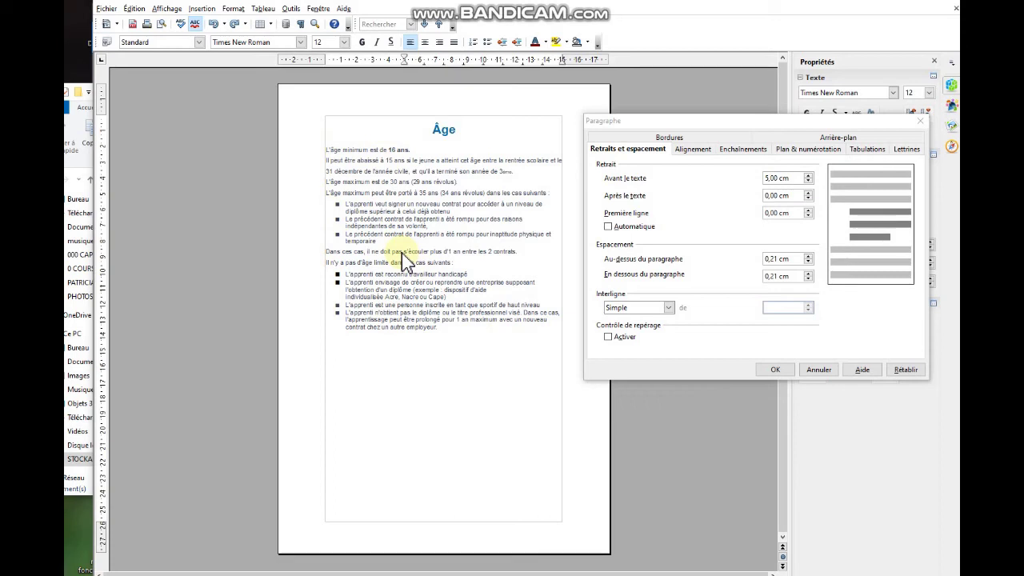
pyautogui.click(920, 122)
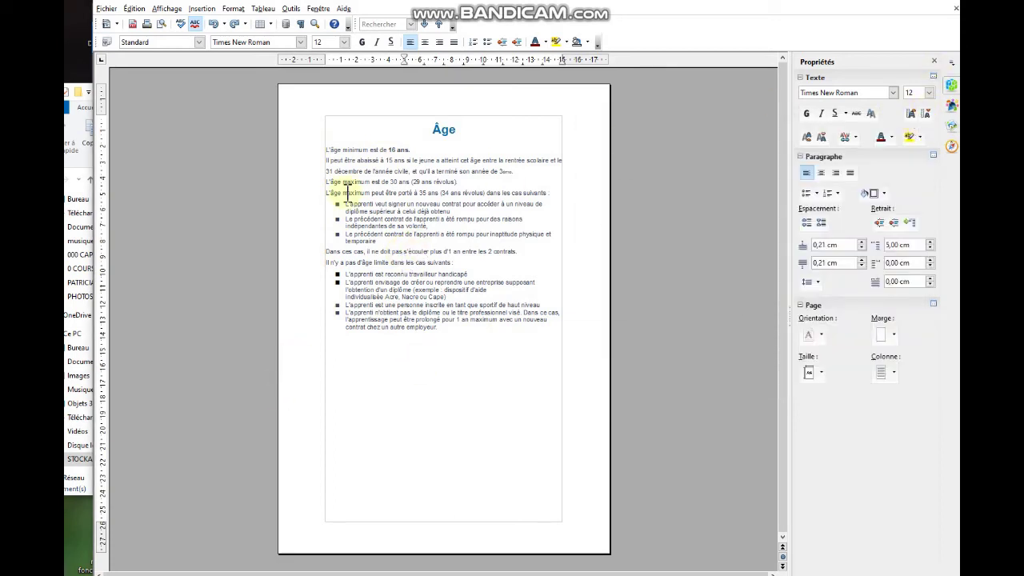
# Insert an empty paragraph after the line "L'âge minimum est de 16 ans."
pyautogui.click(432, 150)
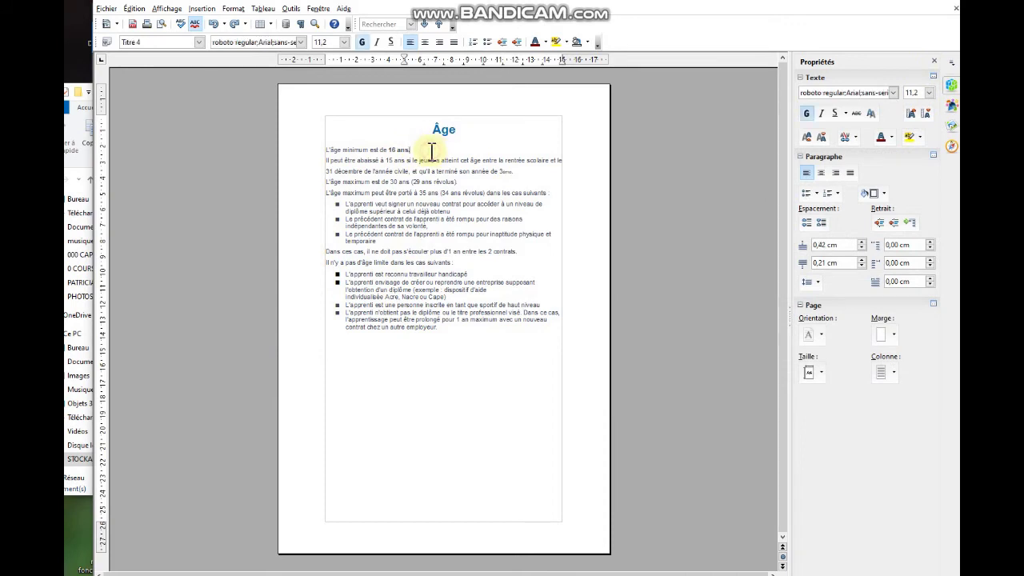
pyautogui.press('Return')
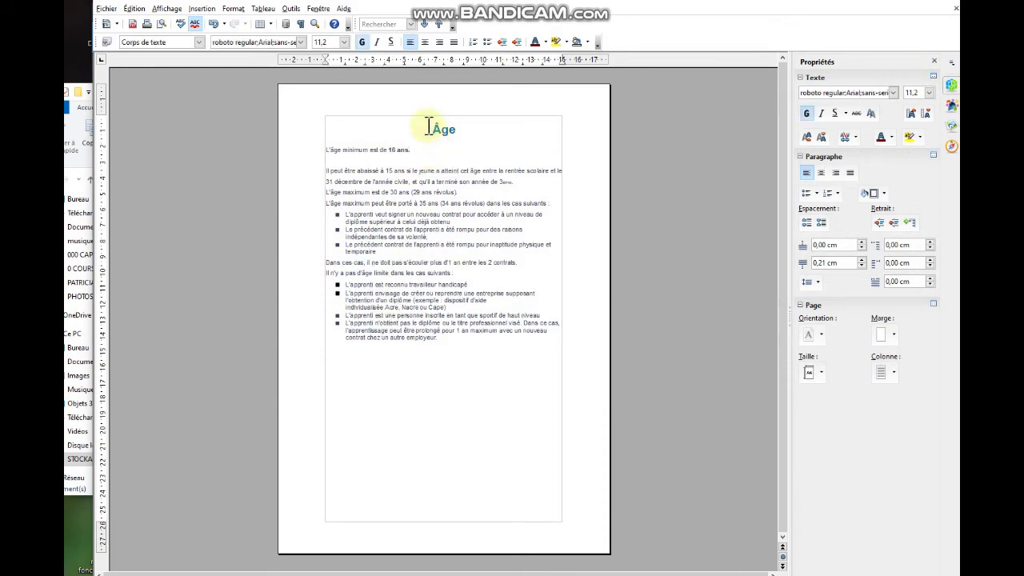
# Give the title paragraph "Âge" an orange background colour
pyautogui.moveTo(430, 126); pyautogui.dragTo(467, 130)
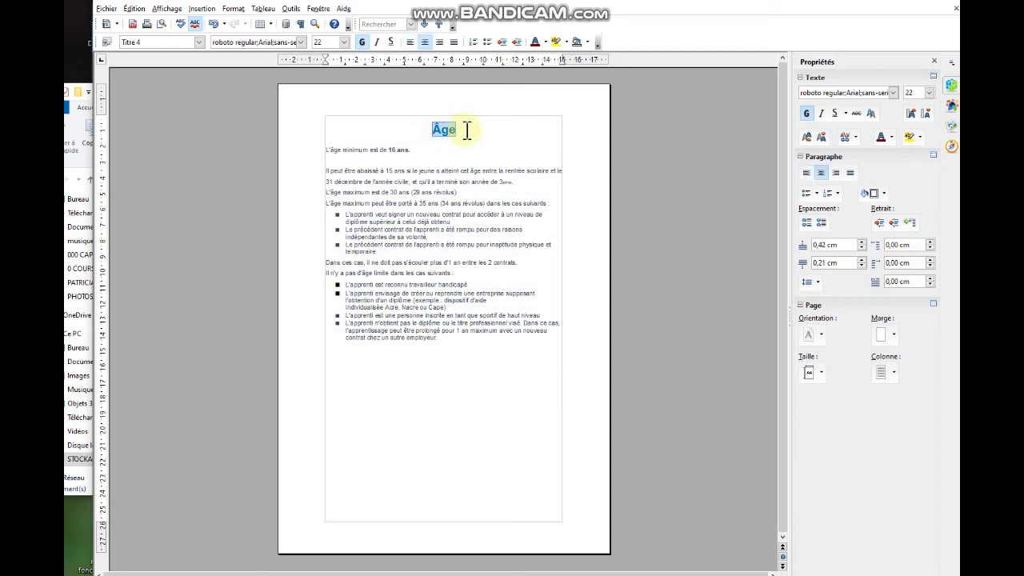
pyautogui.click(933, 155)
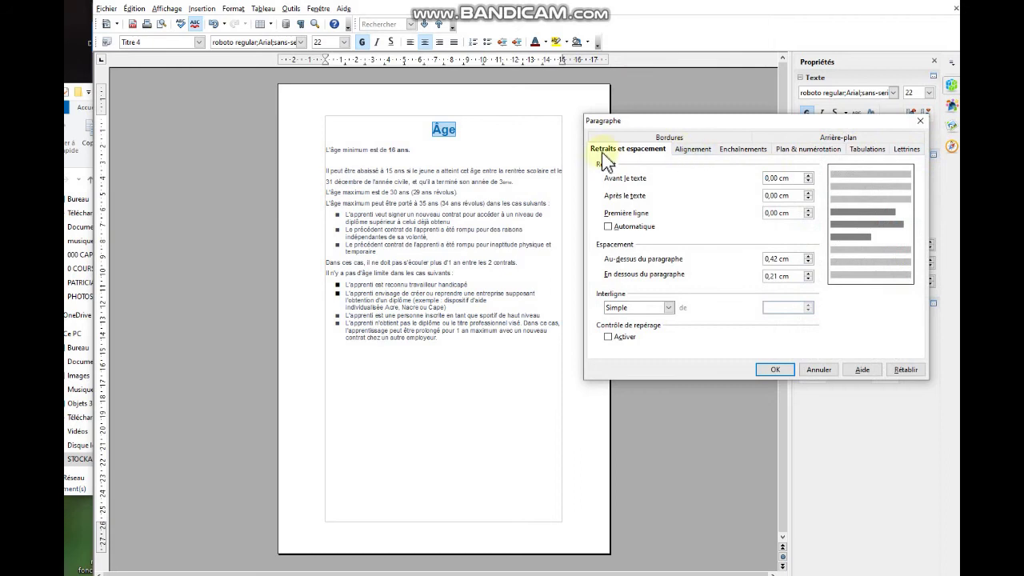
pyautogui.click(837, 138)
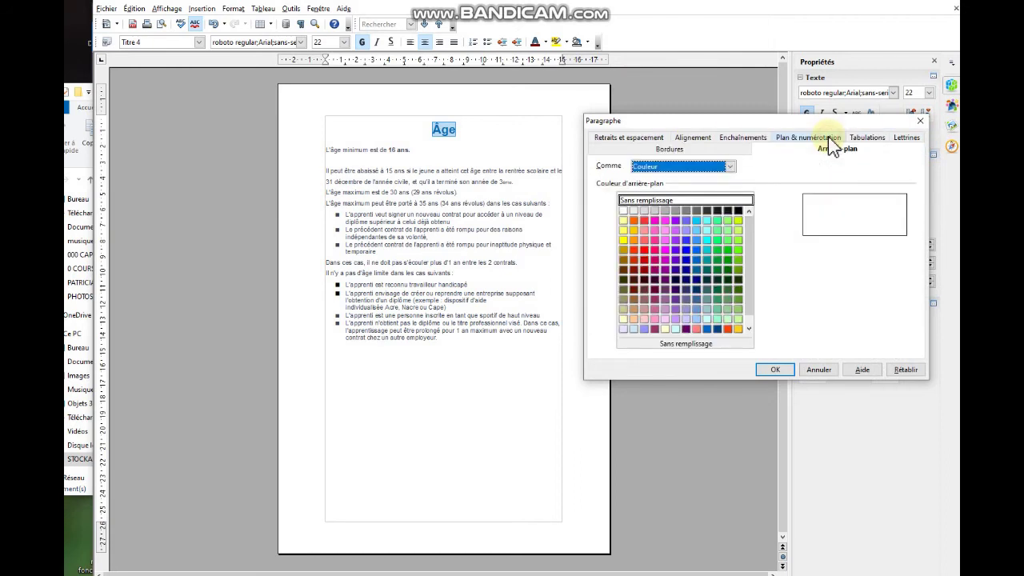
pyautogui.click(634, 220)
pyautogui.click(777, 370)
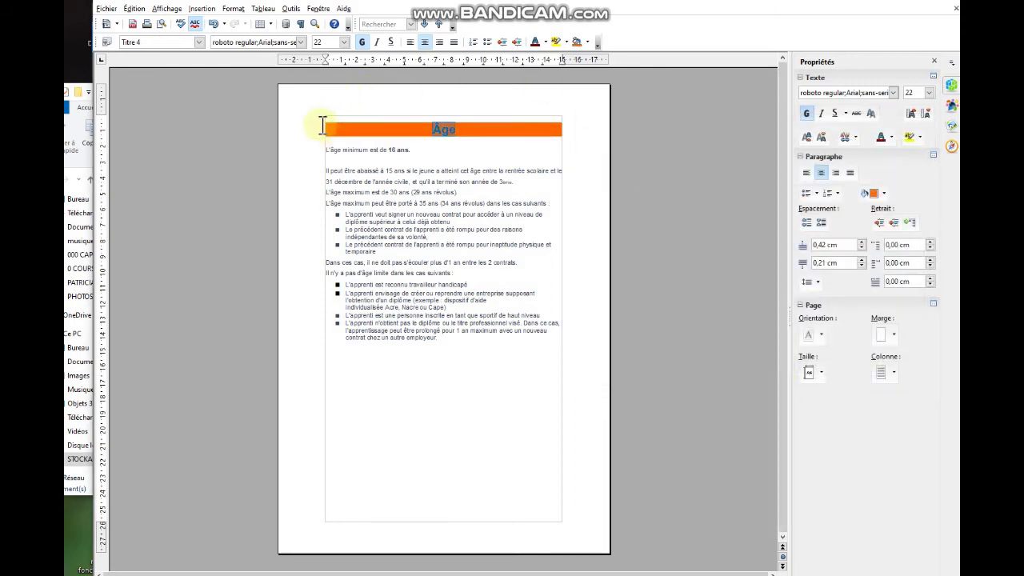
pyautogui.click(572, 140)
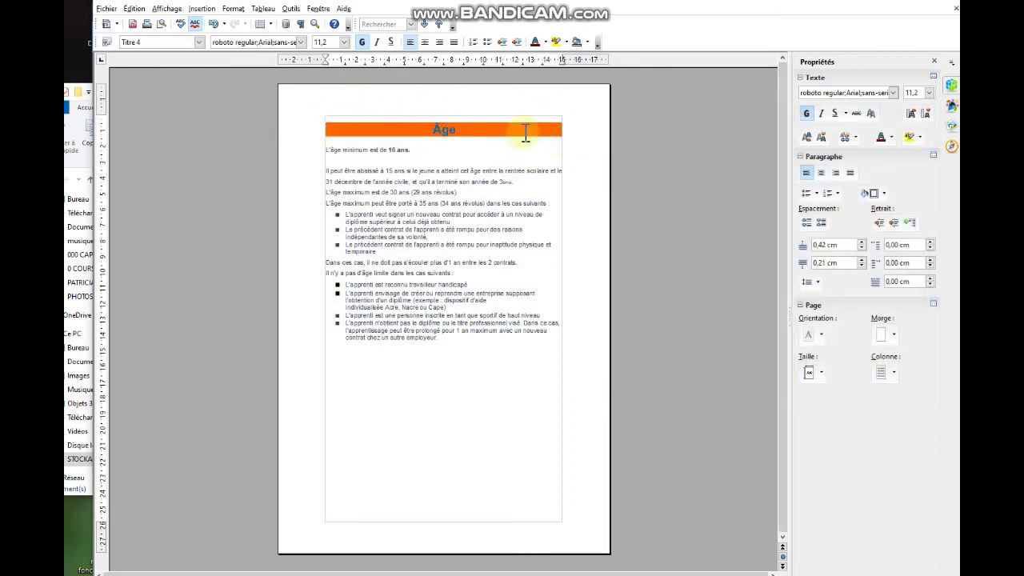
# Remove the orange title background by setting the paragraph background to Sans remplissage
pyautogui.click(934, 156)
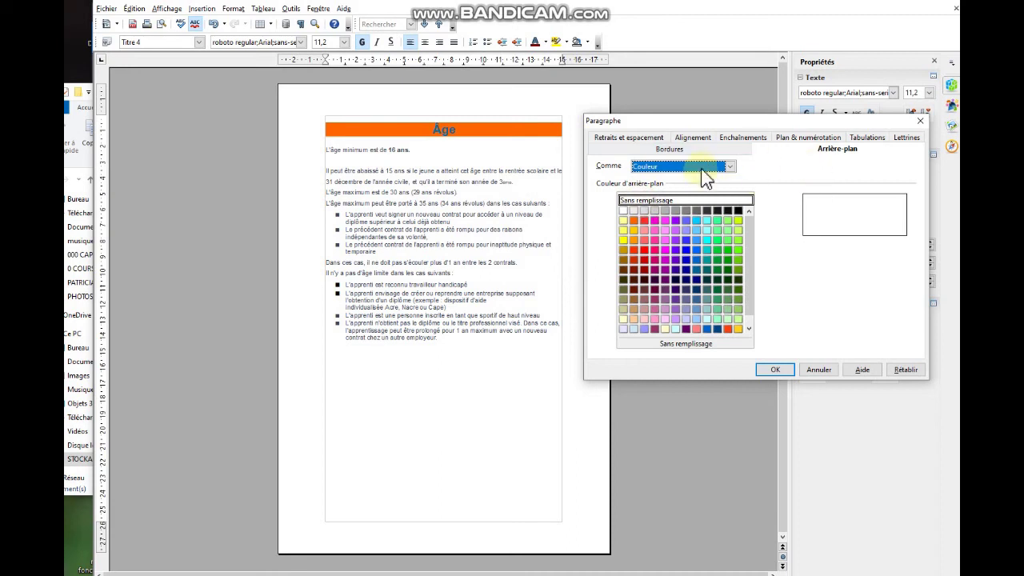
pyautogui.click(653, 201)
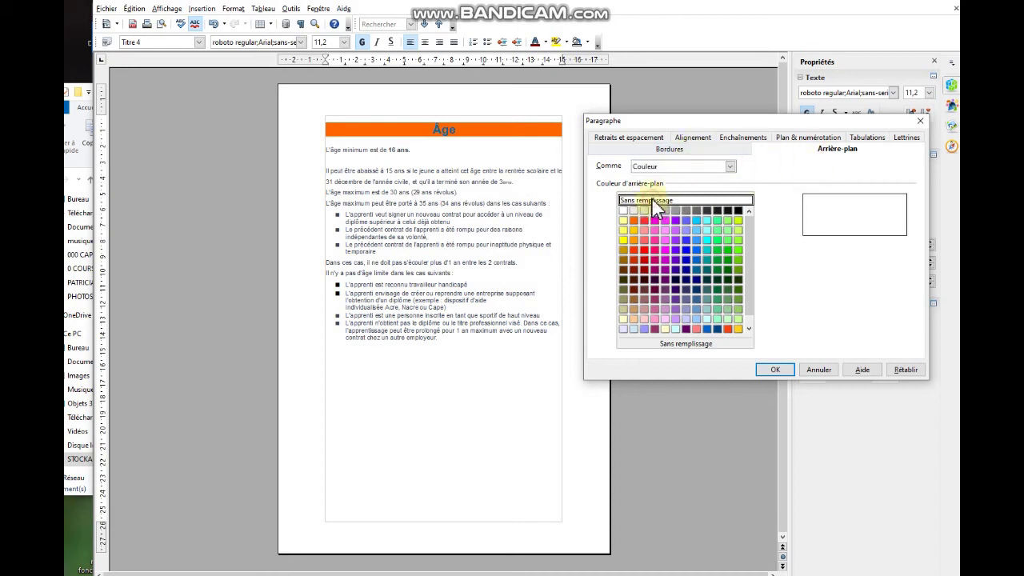
pyautogui.click(776, 370)
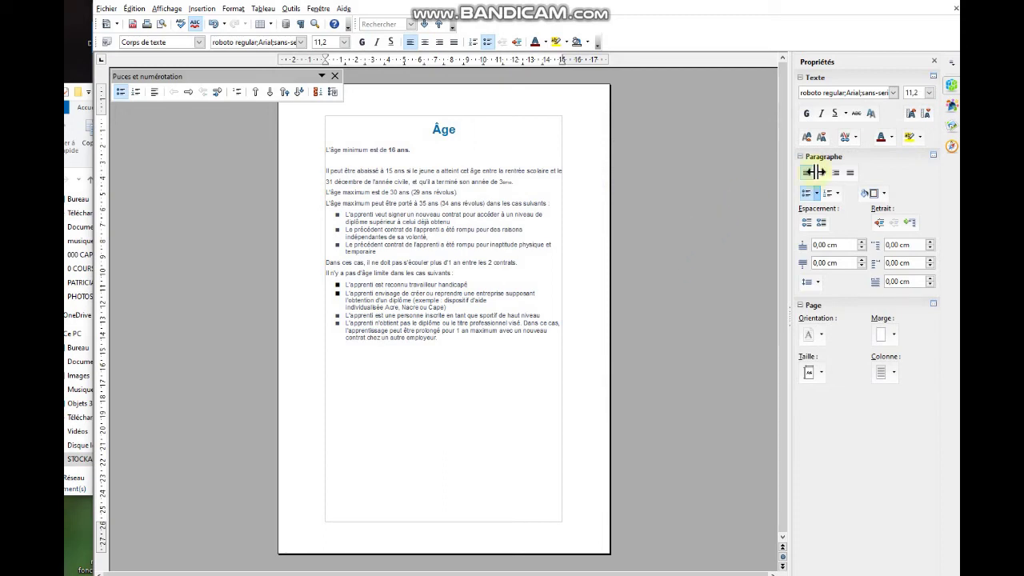
pyautogui.click(391, 168)
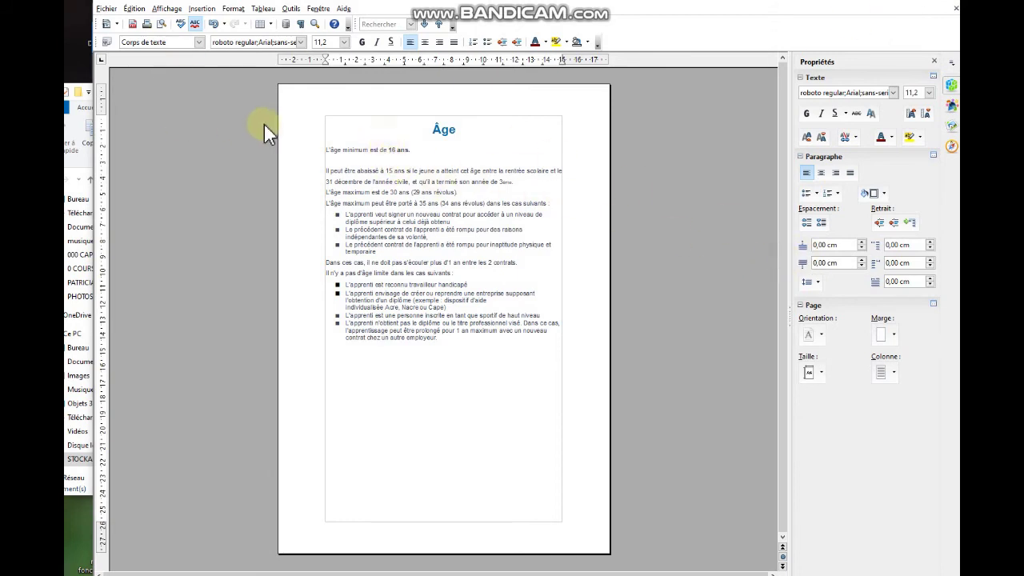
# Make the line "L'âge minimum est de 16 ans." bold, set its font size to 15 and centre it
pyautogui.tripleClick(347, 151)
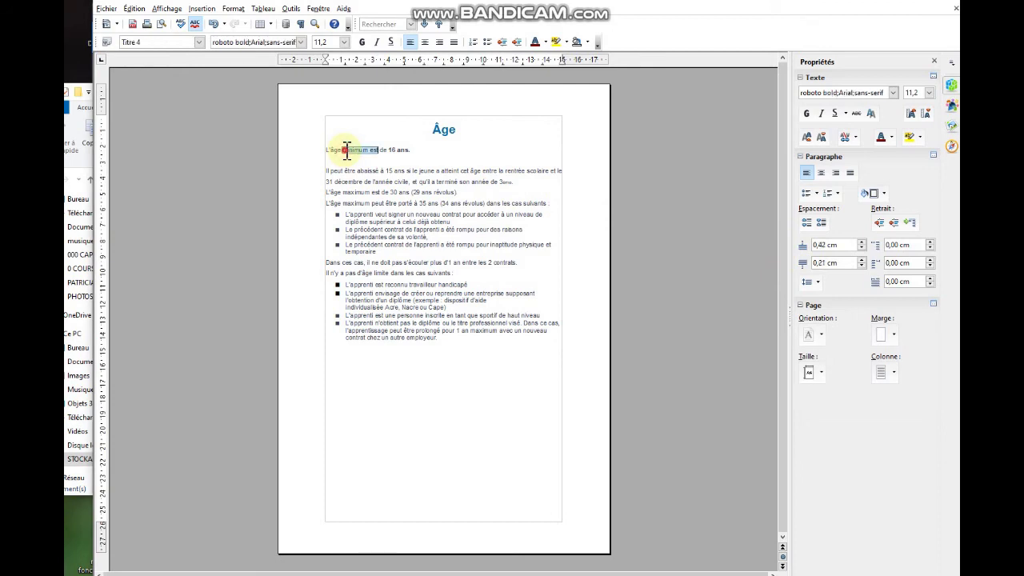
pyautogui.click(359, 44)
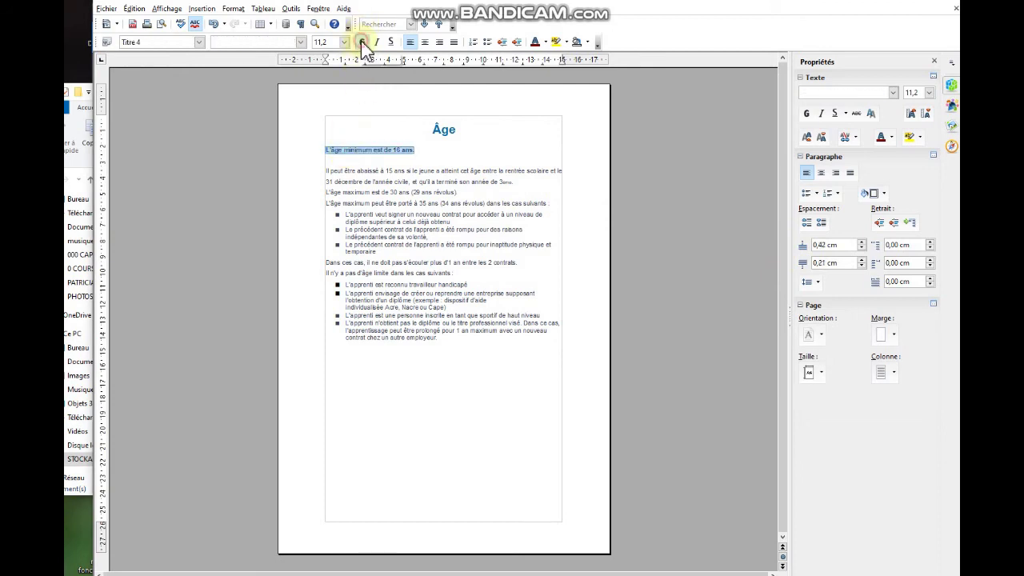
pyautogui.click(324, 42)
pyautogui.press('Return')
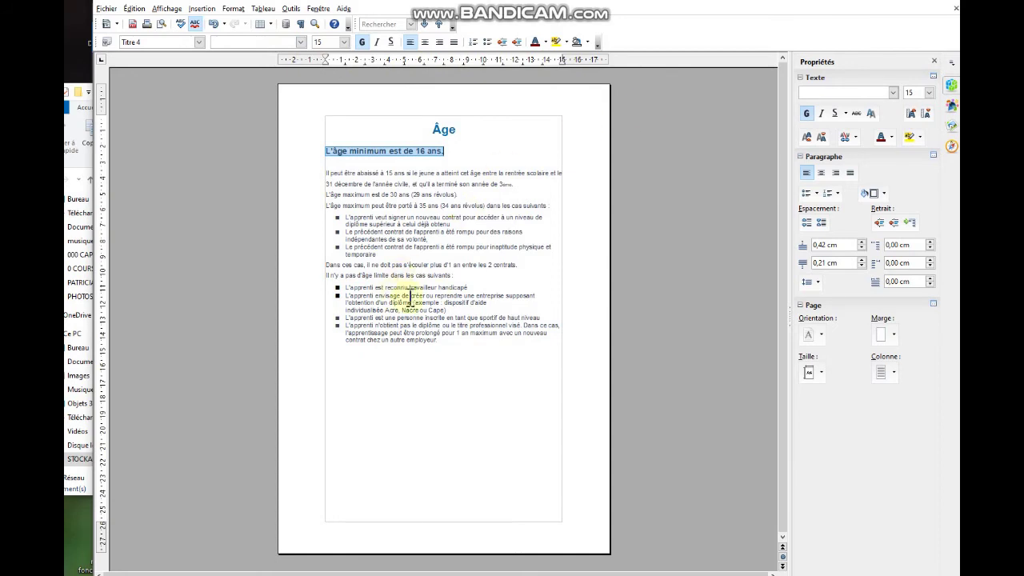
pyautogui.click(426, 43)
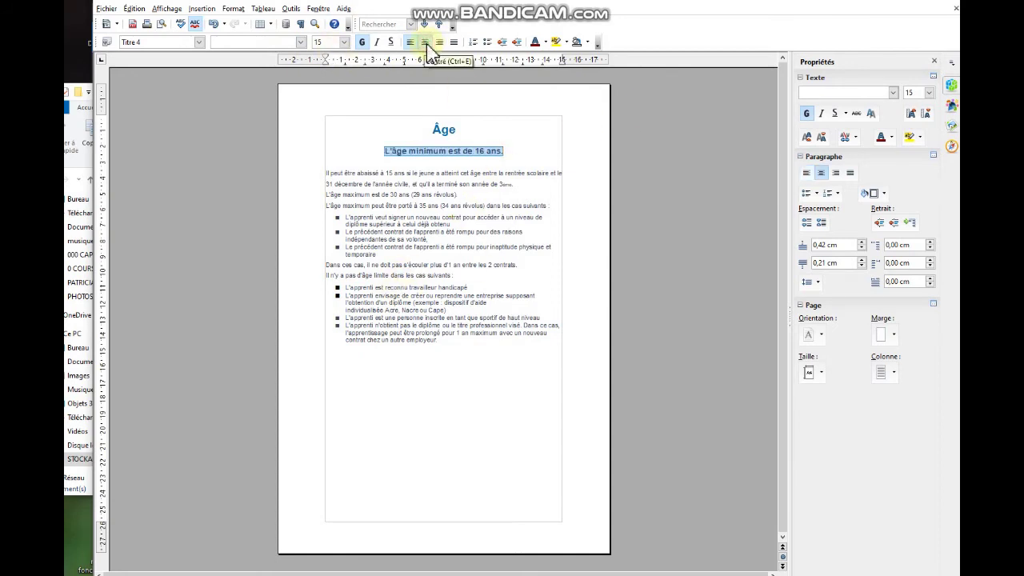
# Frame the "L'âge minimum est de 16 ans." paragraph with four 1,00 pt borders, trying Orange before choosing Bleu as line colour
pyautogui.click(934, 156)
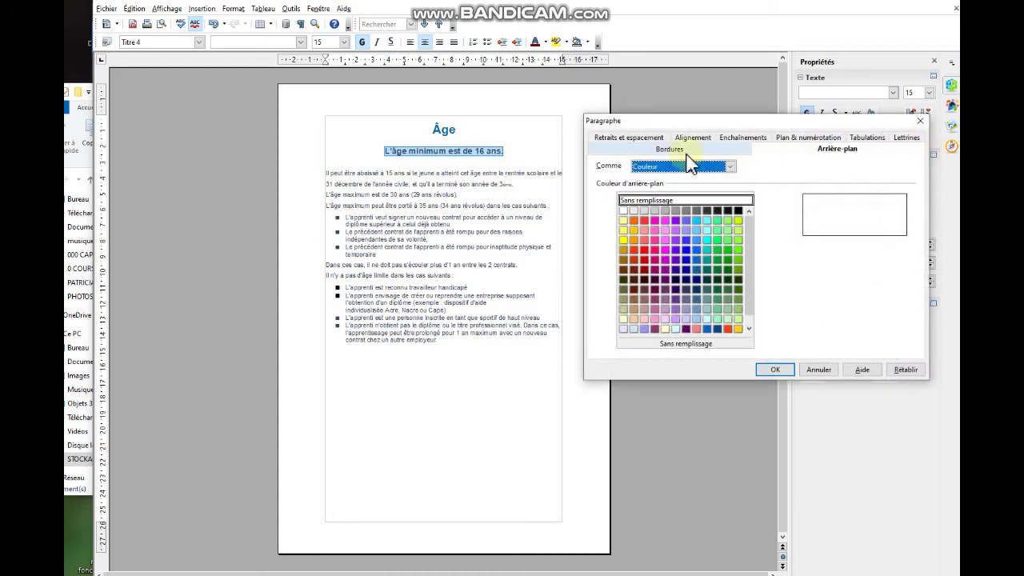
pyautogui.click(671, 152)
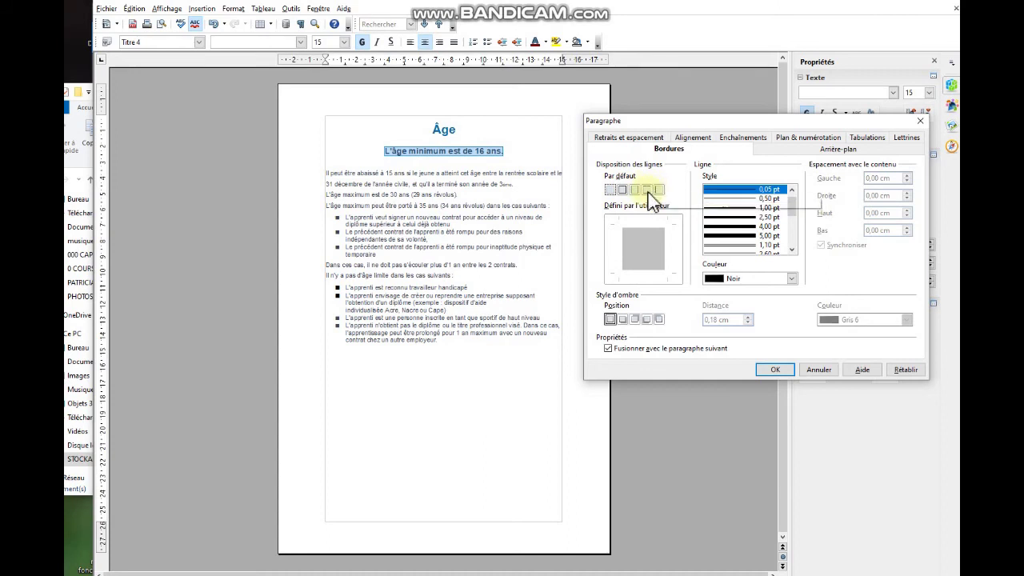
pyautogui.click(622, 190)
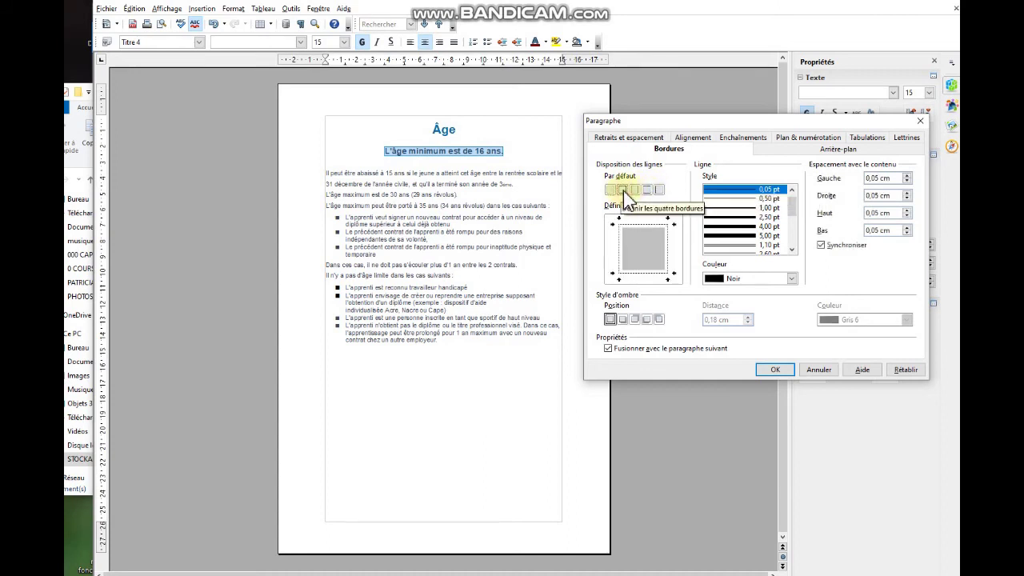
pyautogui.click(762, 208)
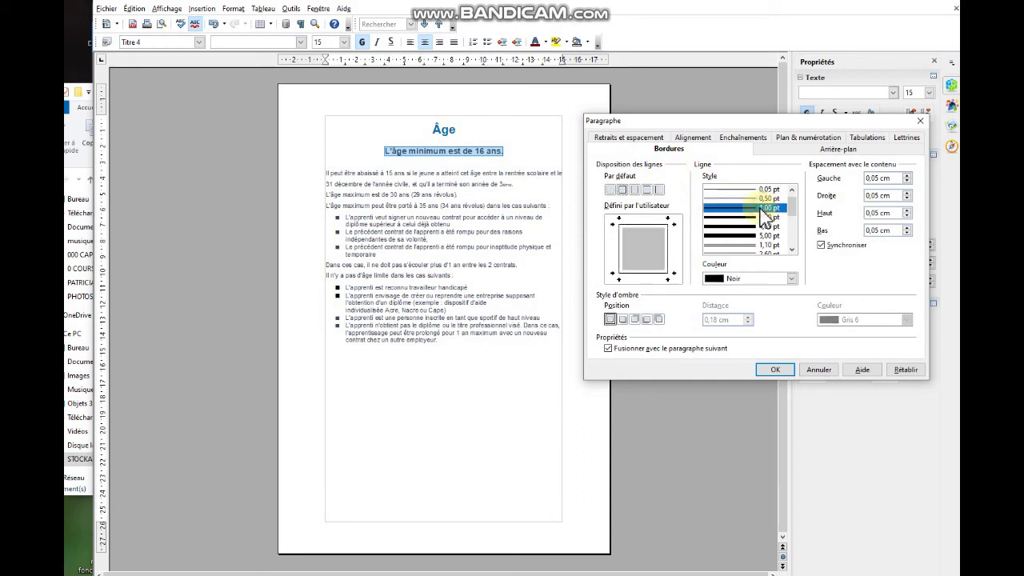
pyautogui.click(789, 279)
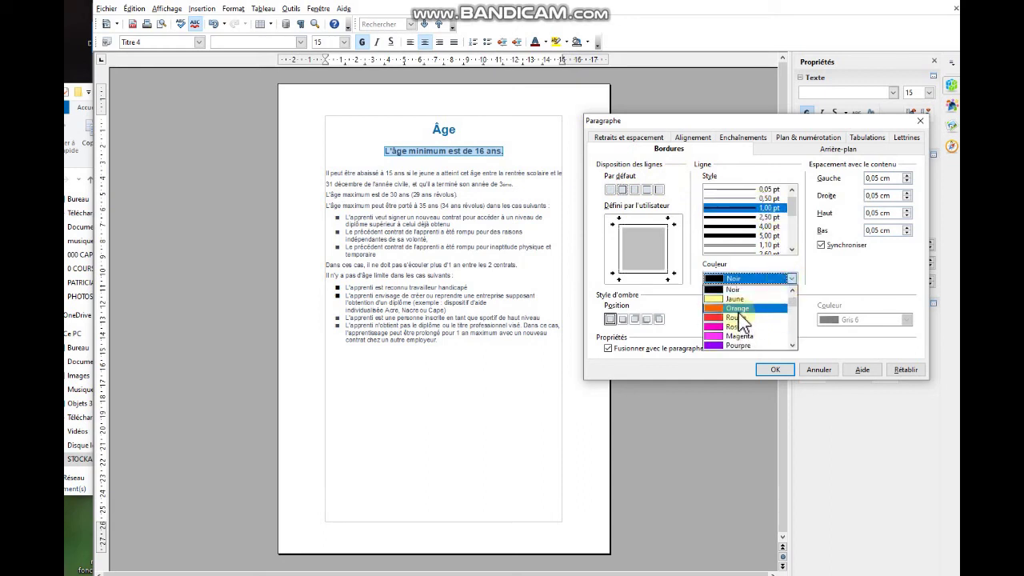
pyautogui.click(740, 308)
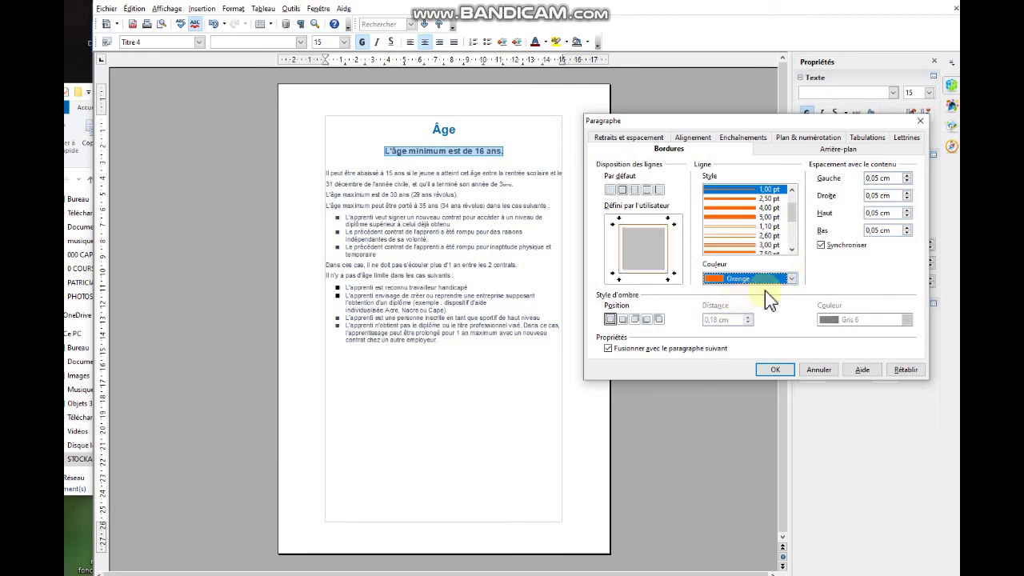
pyautogui.click(762, 279)
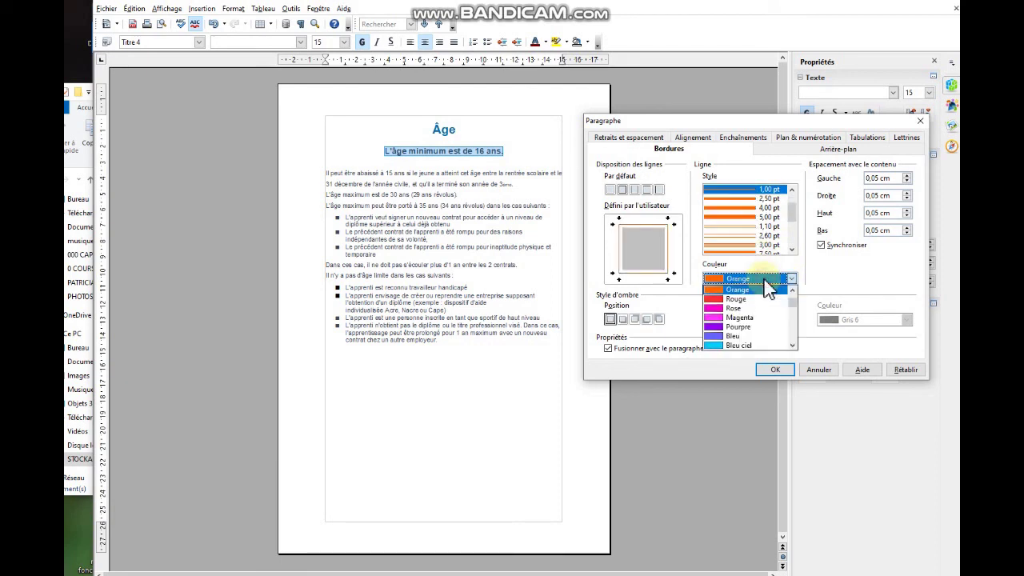
pyautogui.click(737, 336)
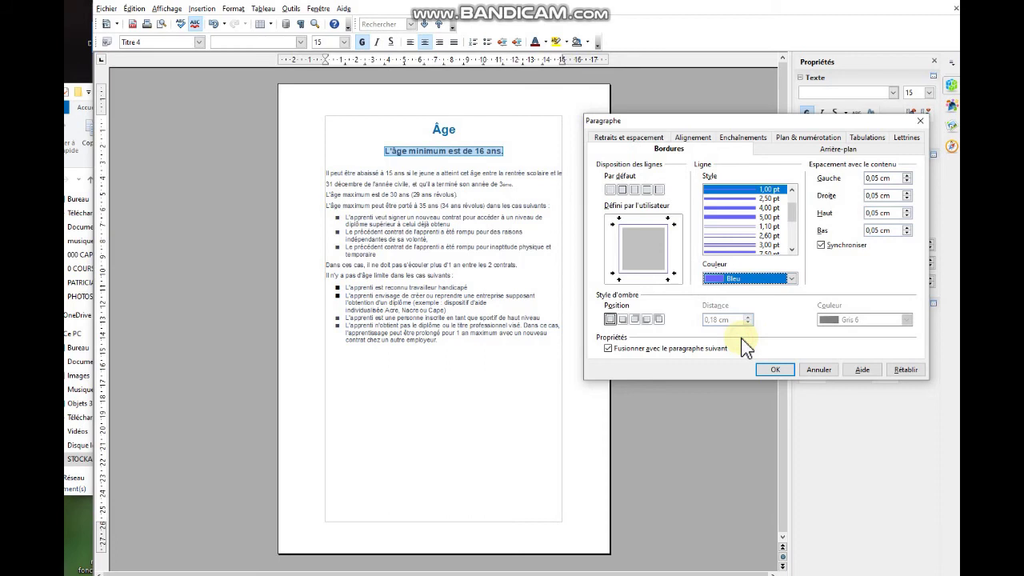
pyautogui.click(780, 371)
pyautogui.click(499, 147)
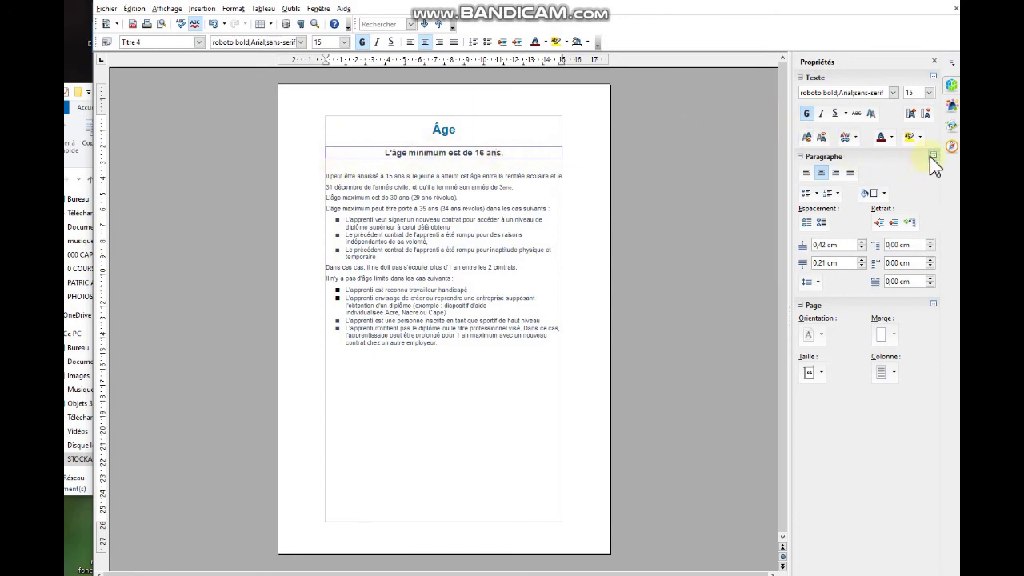
pyautogui.click(900, 2)
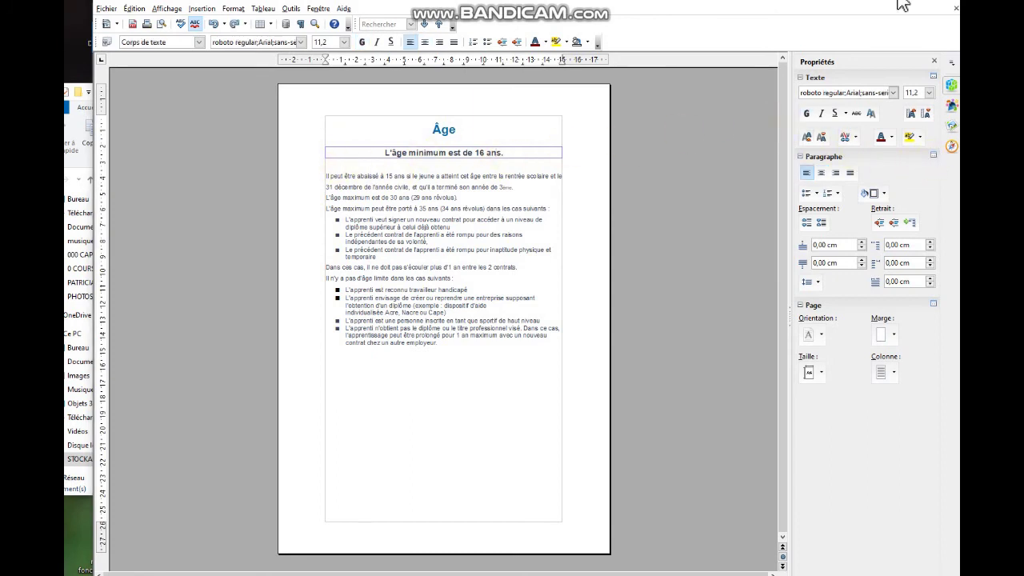
# Set the indent before the text to 1,00 cm for the paragraph beginning "Il peut être abaissé à 15 ans"
pyautogui.click(411, 187)
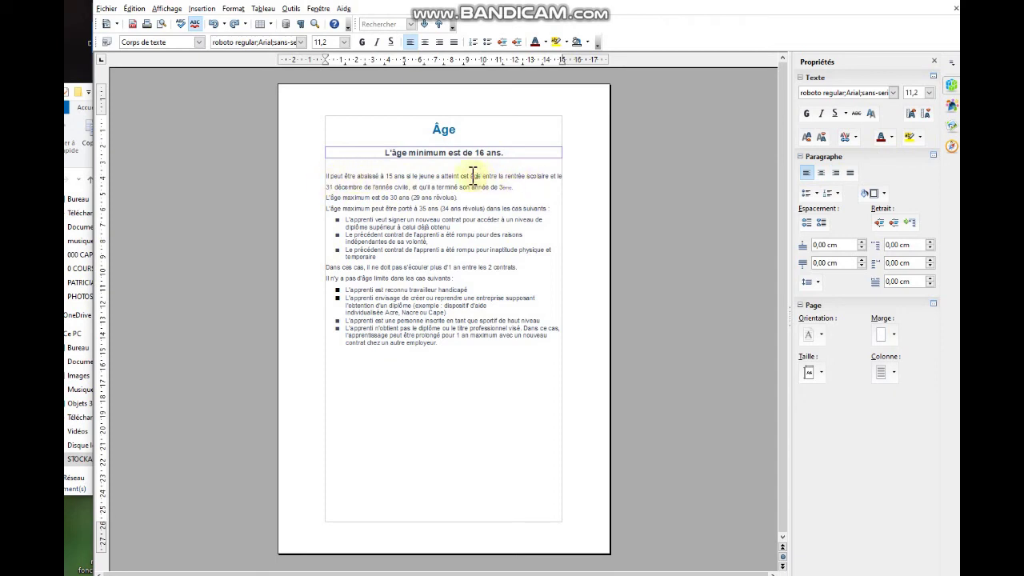
pyautogui.click(933, 157)
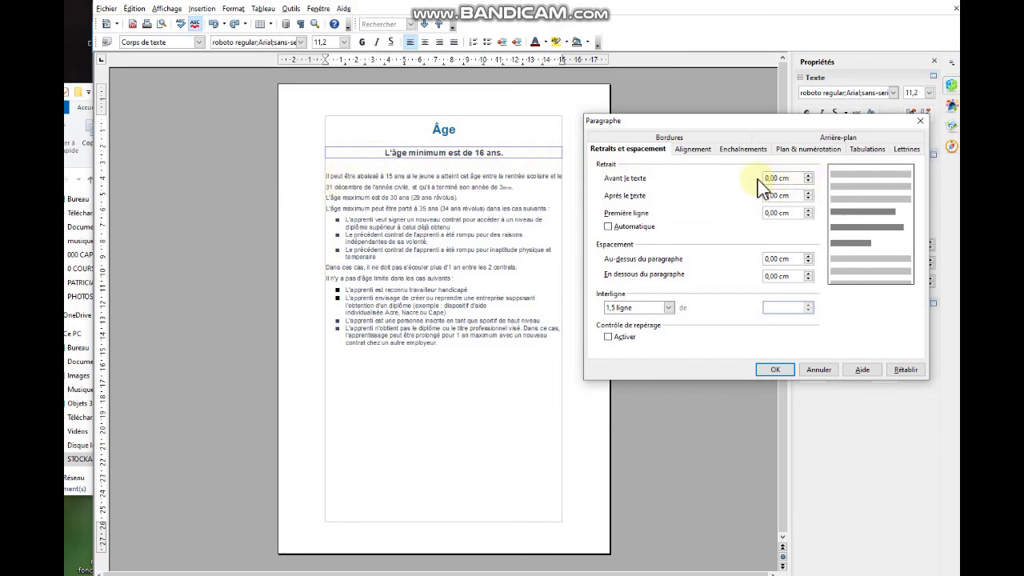
pyautogui.moveTo(807, 181); pyautogui.dragTo(723, 185)
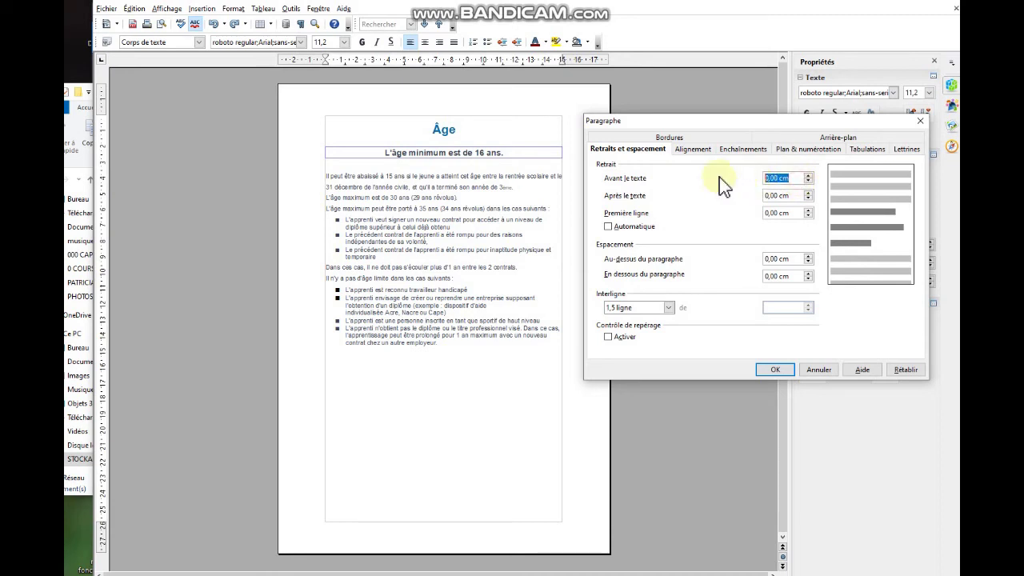
pyautogui.click(807, 182)
pyautogui.click(807, 175)
pyautogui.click(807, 175)
pyautogui.click(807, 174)
pyautogui.click(808, 174)
pyautogui.click(808, 174)
pyautogui.click(775, 370)
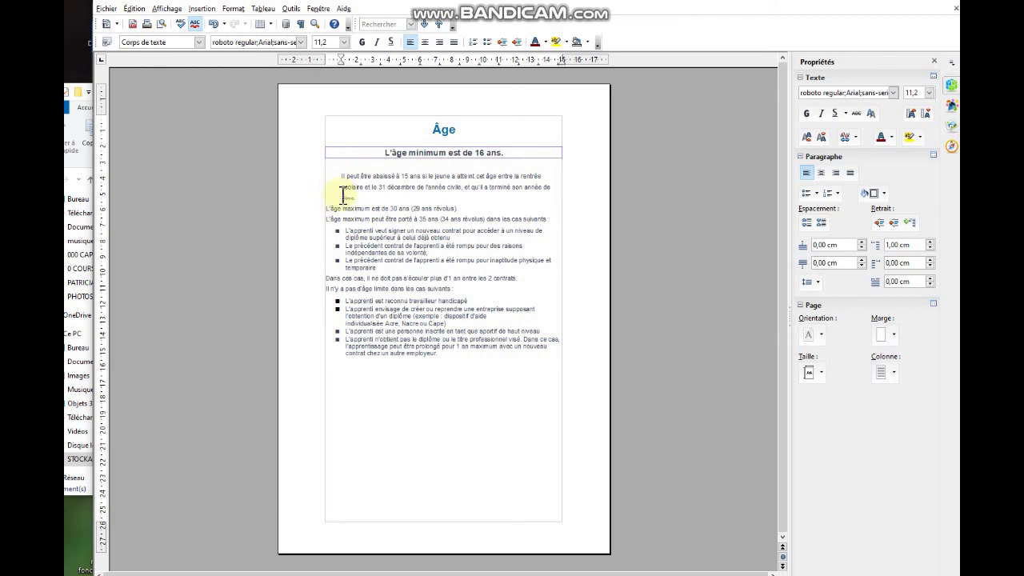
# Justify the paragraph beginning "Il peut être abaissé à 15 ans", comparing it with left alignment before reapplying justification
pyautogui.click(933, 156)
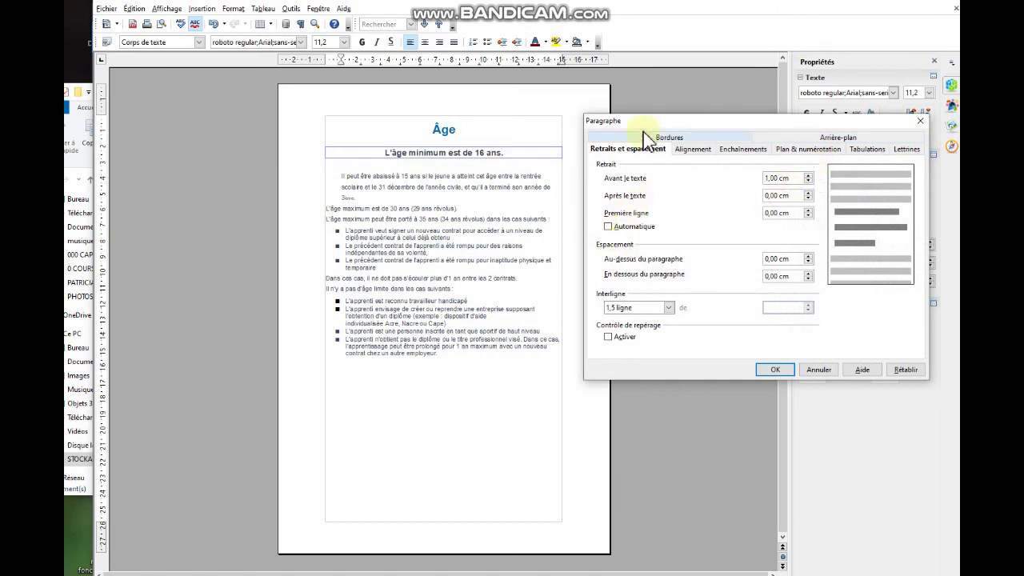
pyautogui.click(693, 152)
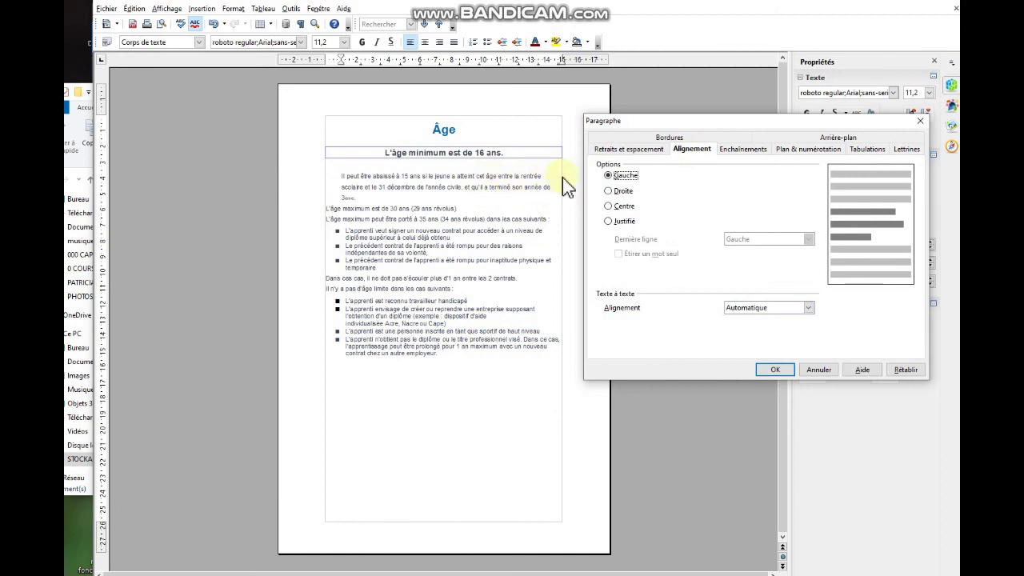
pyautogui.click(625, 227)
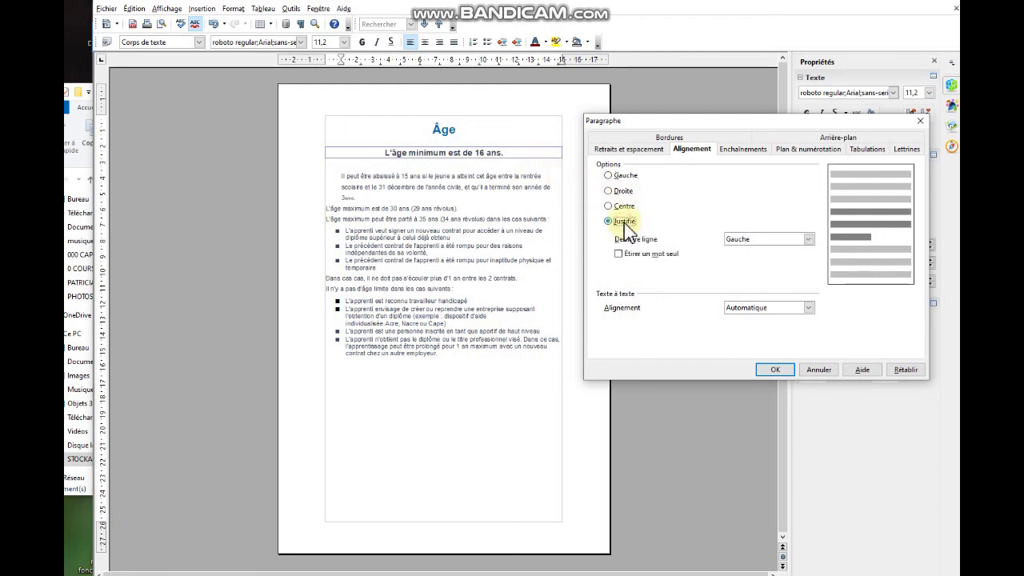
pyautogui.click(774, 369)
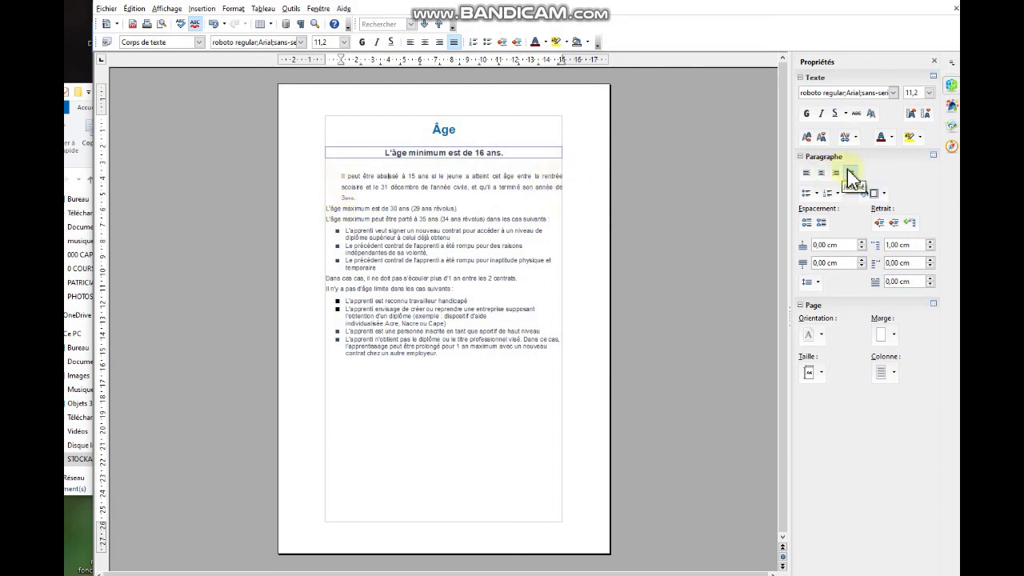
pyautogui.click(808, 175)
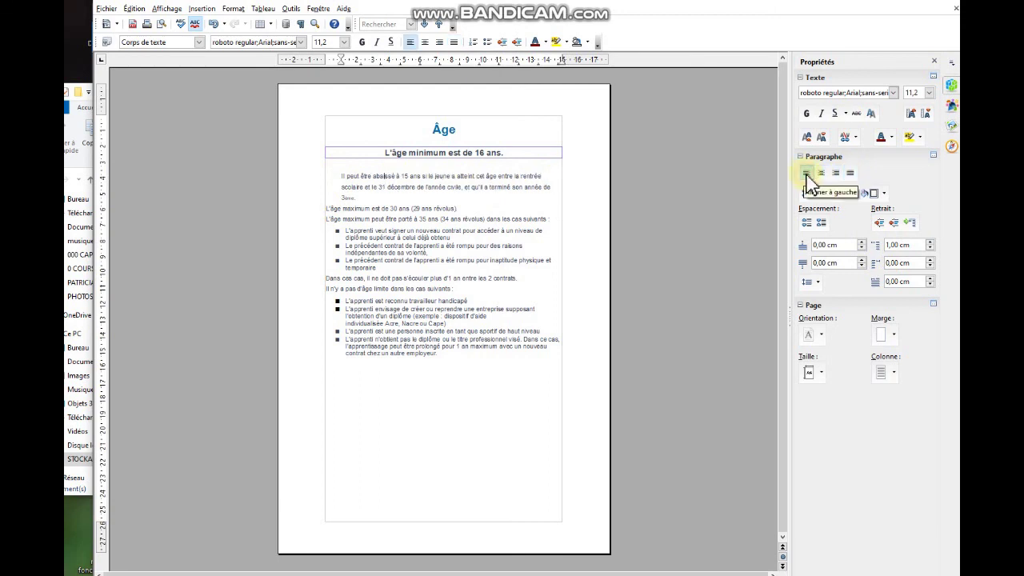
pyautogui.click(850, 174)
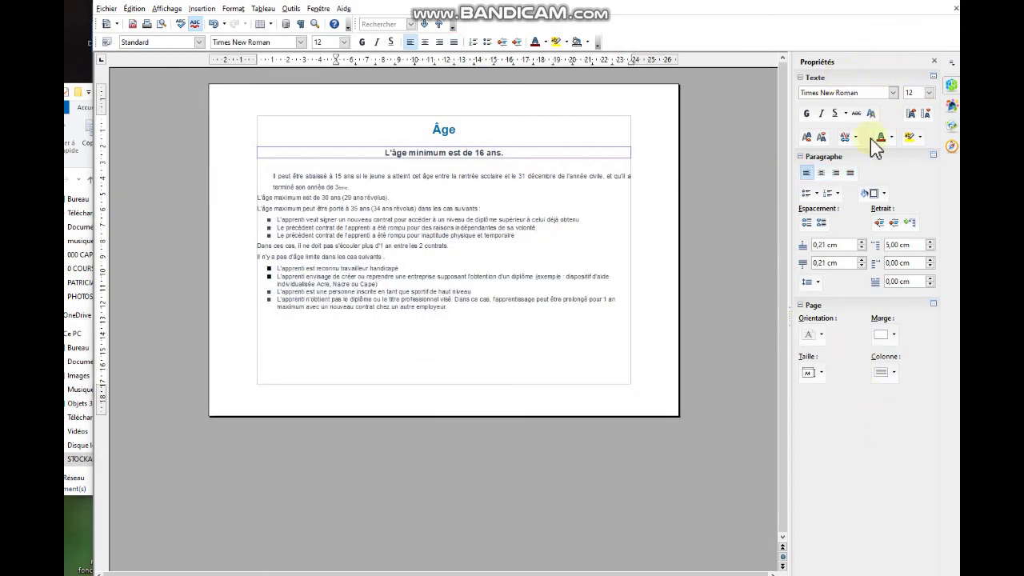
# Examine the paragraph formatting dialog with its drop-cap (Lettrines) settings, reaching it in two different ways and dismissing it without changes
pyautogui.click(933, 156)
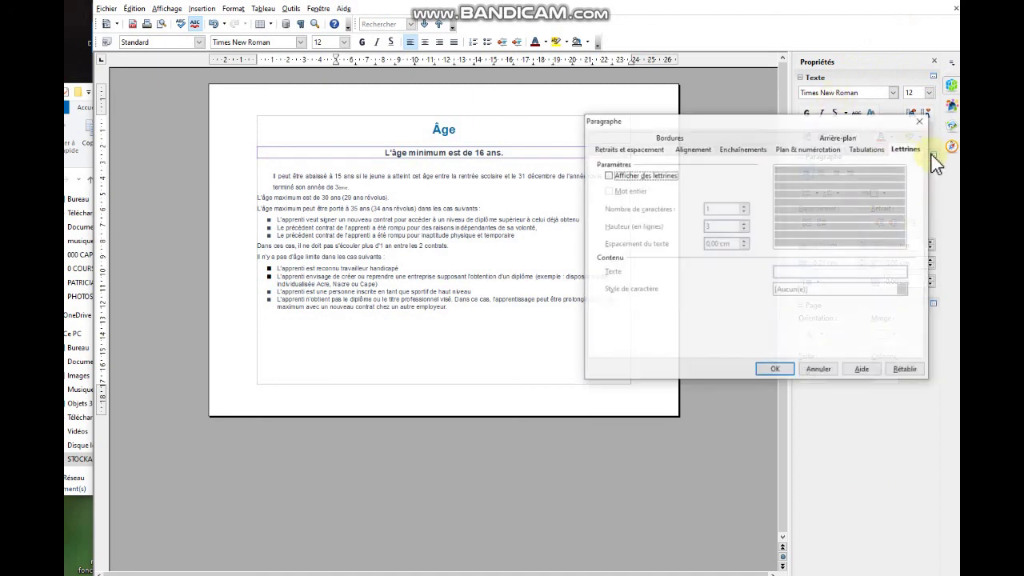
pyautogui.click(820, 370)
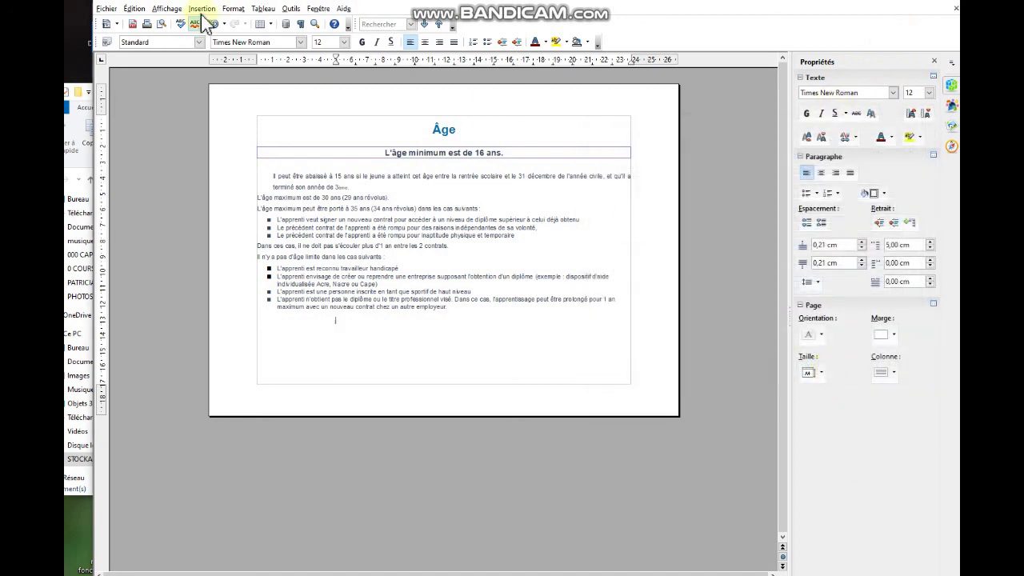
pyautogui.click(233, 9)
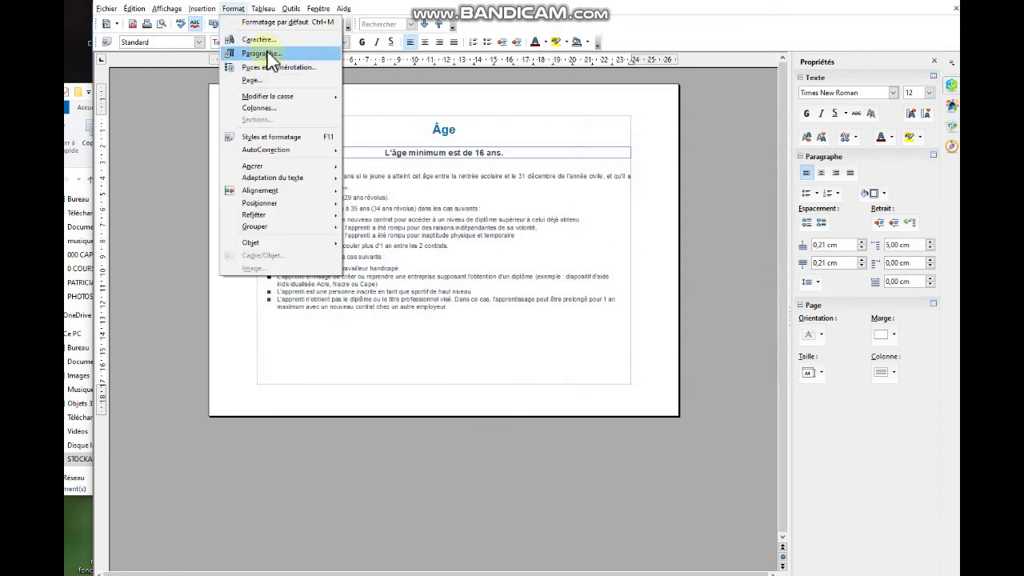
pyautogui.click(265, 54)
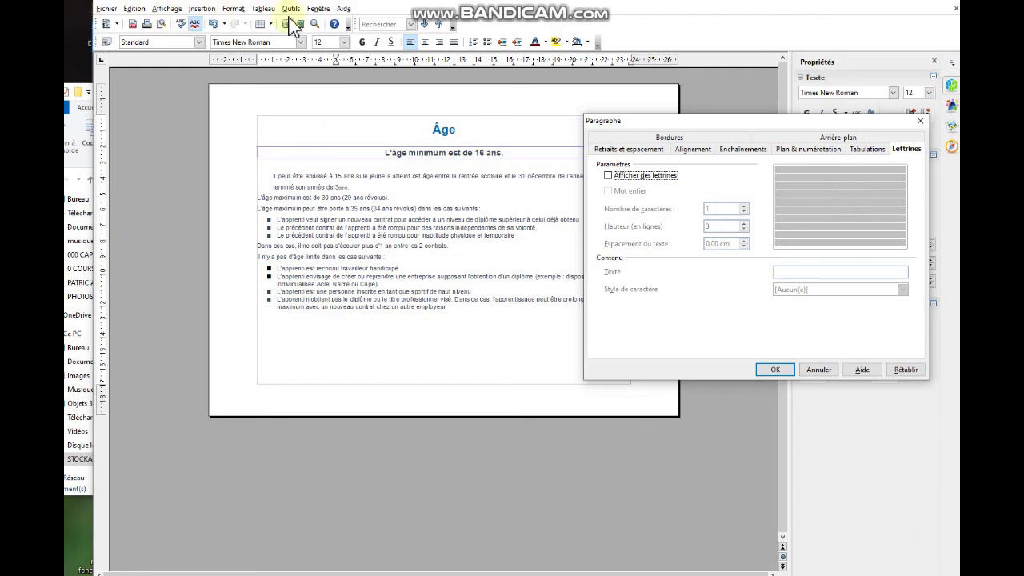
pyautogui.click(820, 373)
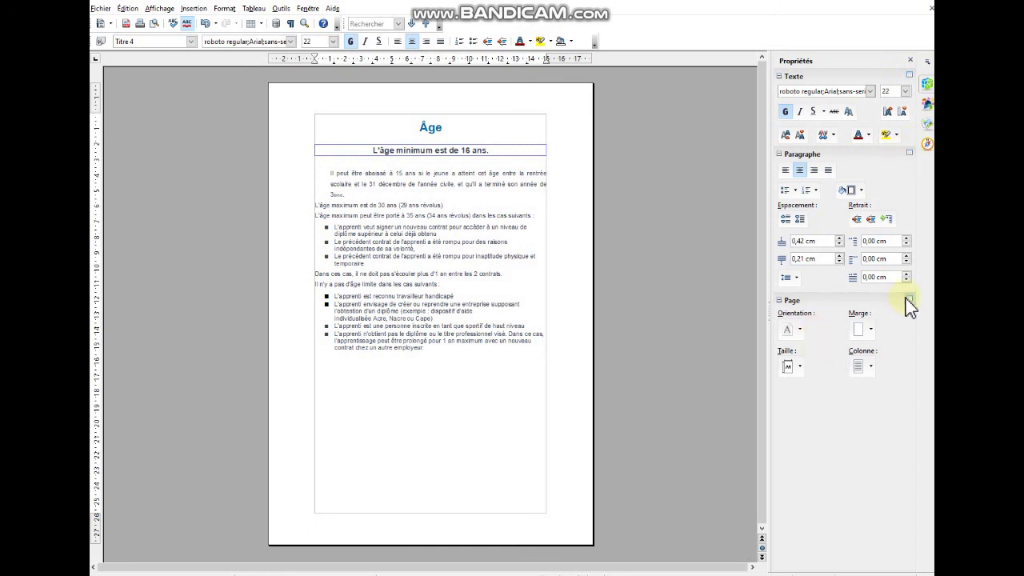
# Examine the character formatting options for background, hyperlink, position, font effects and font, and dismiss them without changes
pyautogui.click(911, 74)
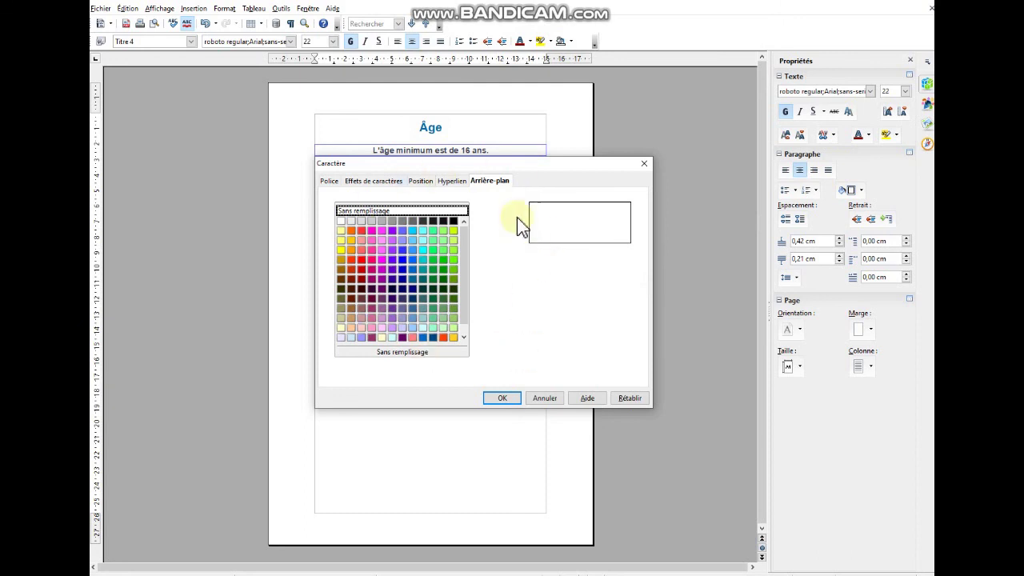
pyautogui.click(453, 181)
pyautogui.click(420, 181)
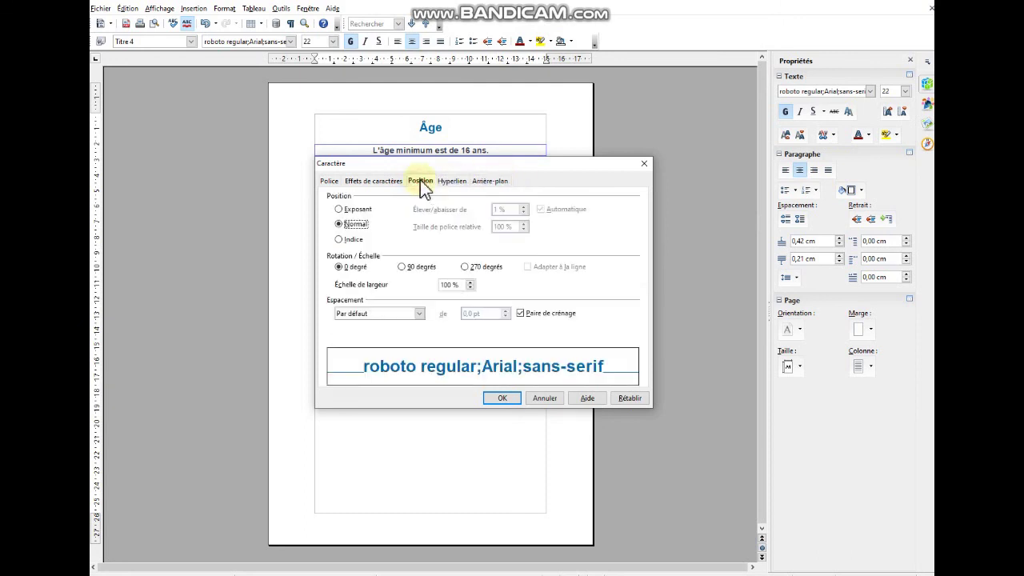
pyautogui.click(368, 181)
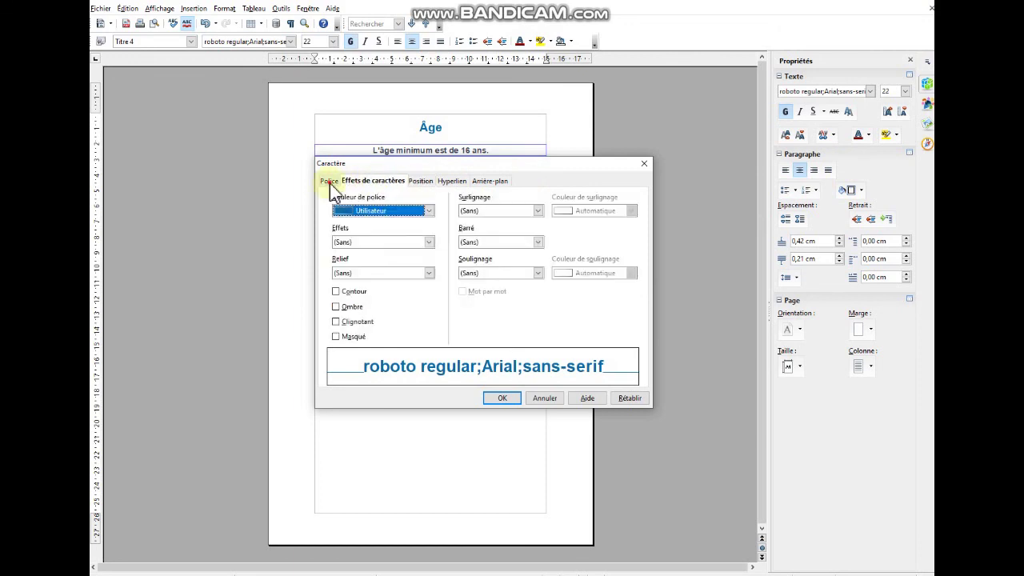
pyautogui.click(329, 182)
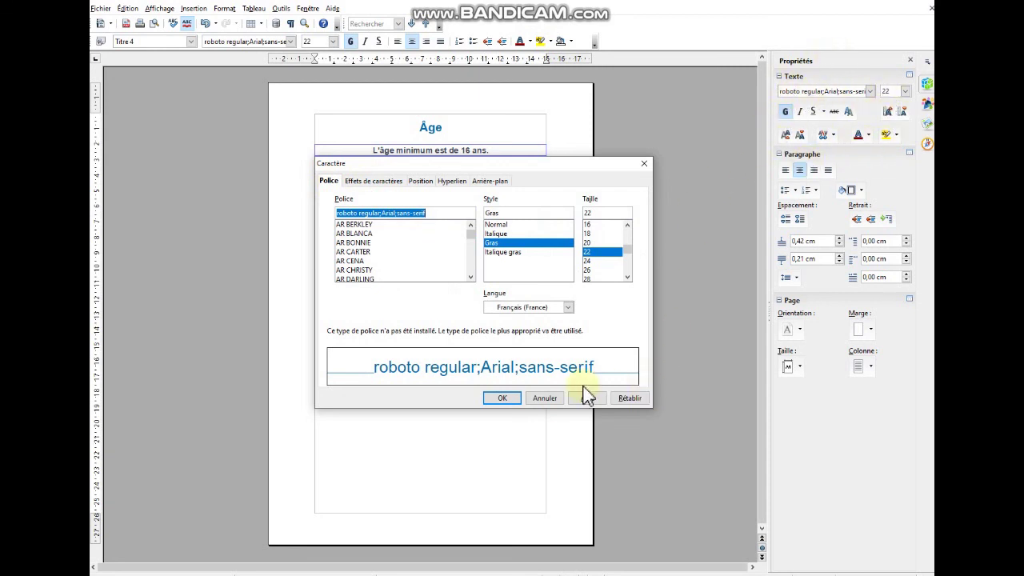
pyautogui.click(544, 398)
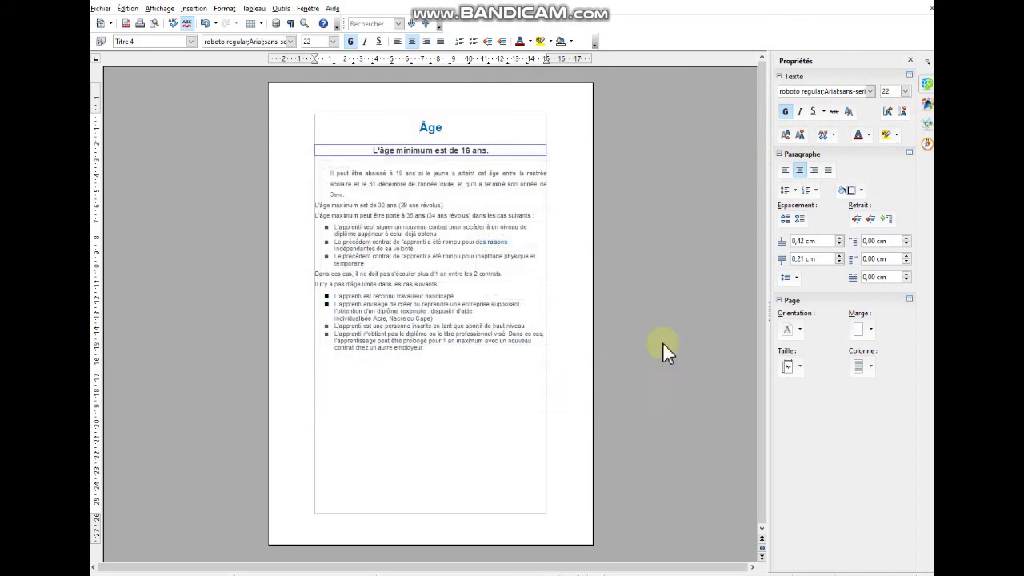
# Open the detailed page style settings for the Standard page style
pyautogui.click(909, 300)
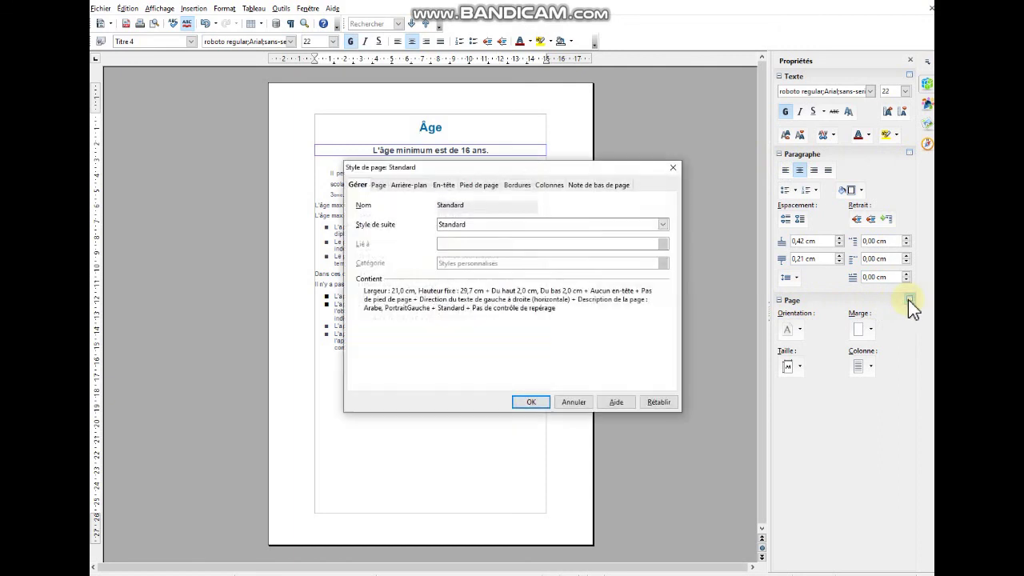